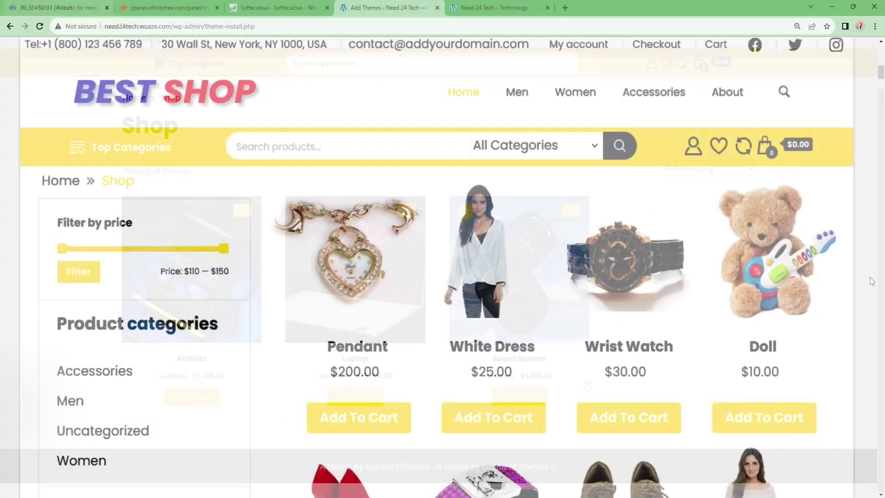
Step: Scroll through the Best Shop theme search results in Add Themes
scroll(869, 277, down, 10)
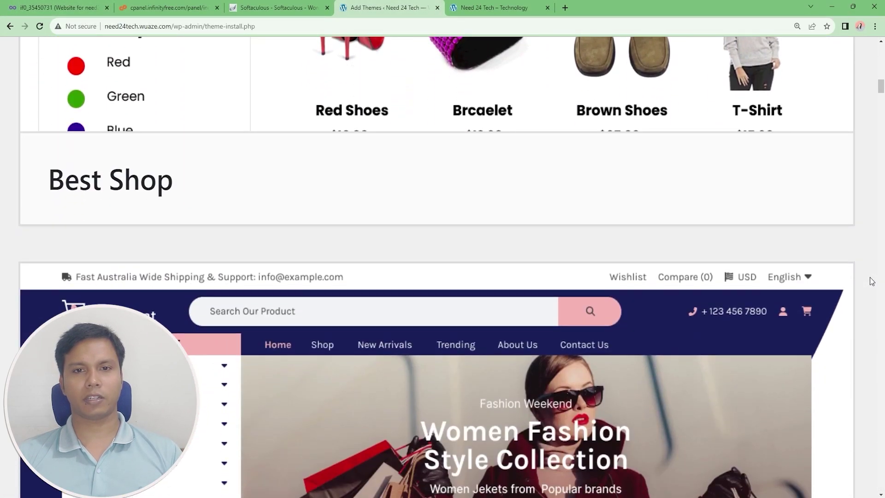
scroll(870, 277, down, 4)
scroll(870, 276, down, 6)
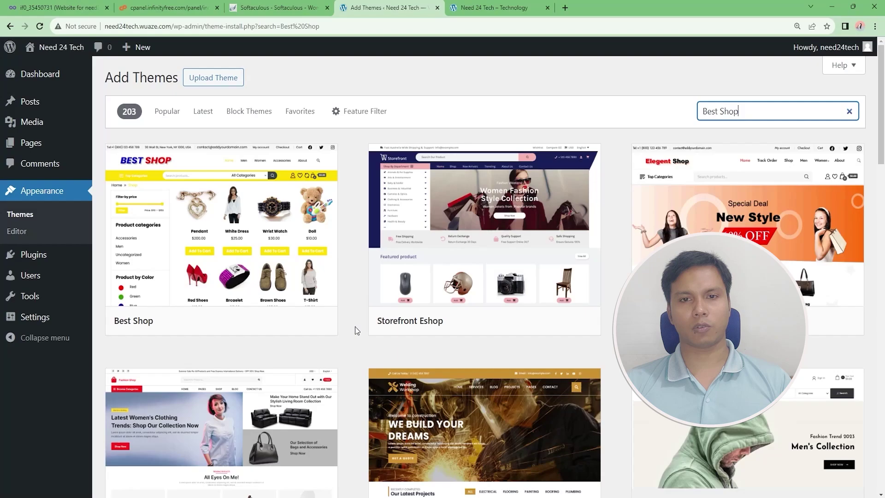
scroll(354, 326, down, 3)
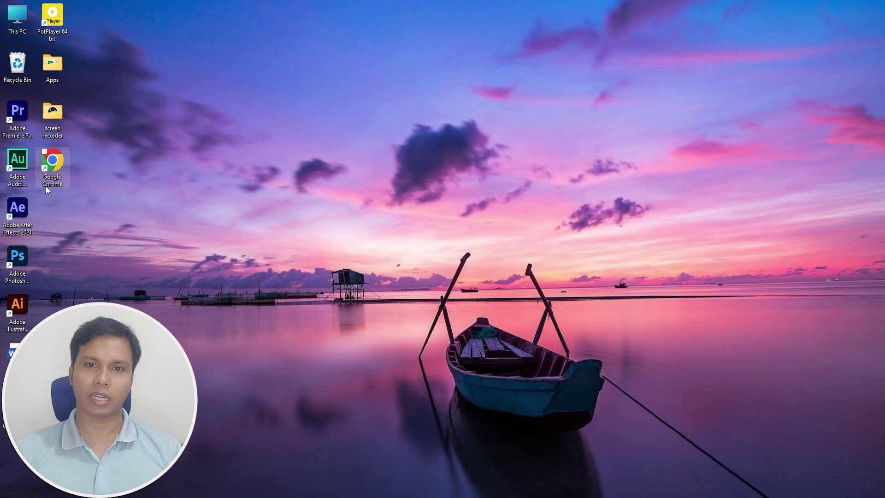
Step: Launch Chrome and run a Google search for 'infinityfree'
double_click(60, 166)
click(415, 206)
text(in)
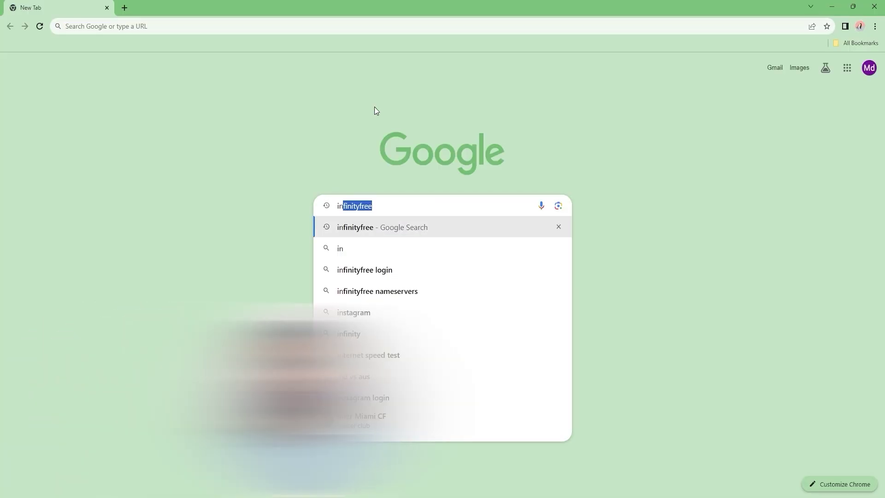
text(finityfree)
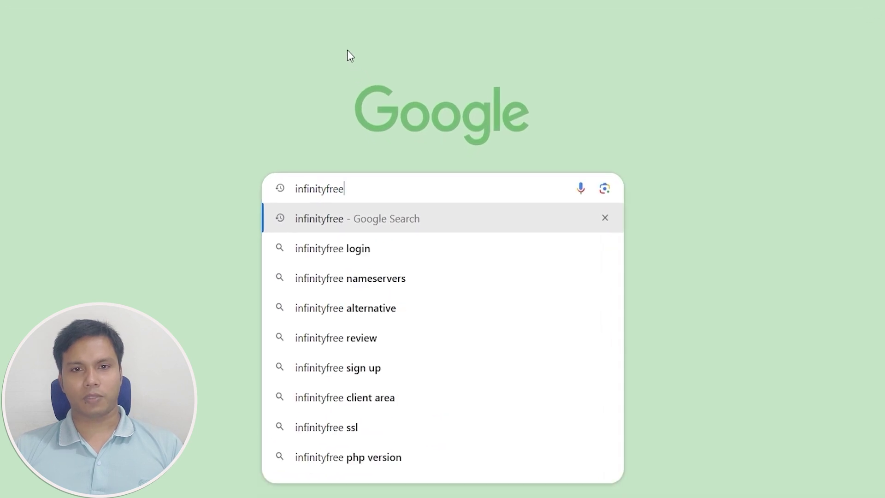
click(345, 54)
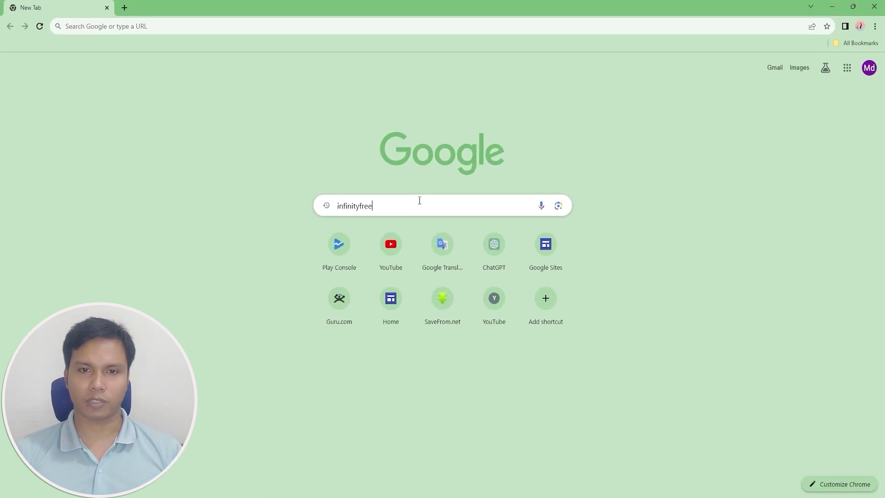
key(Return)
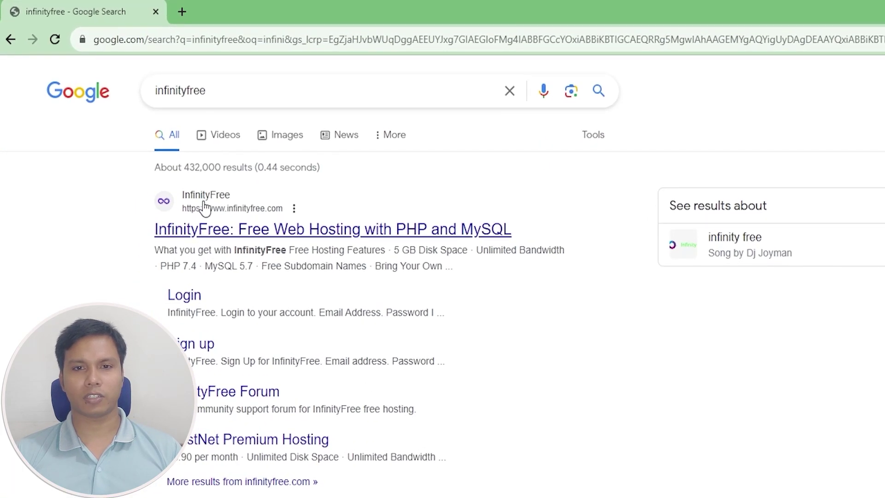
Step: Open the InfinityFree website, accepting cookies and closing the side advertisement
click(206, 227)
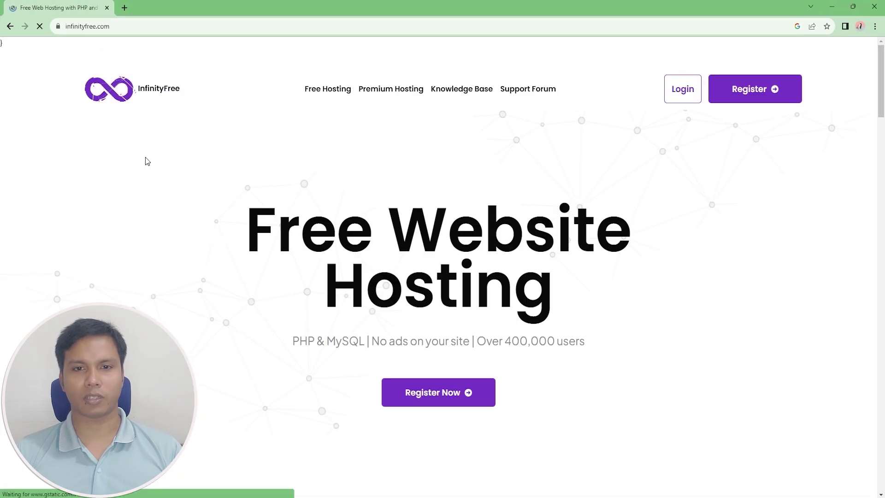
click(711, 480)
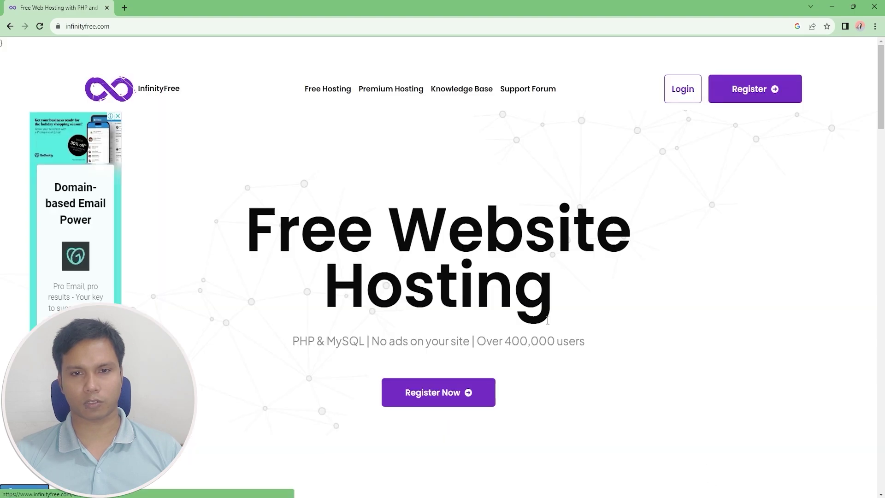
scroll(549, 323, down, 1)
scroll(549, 324, down, 20)
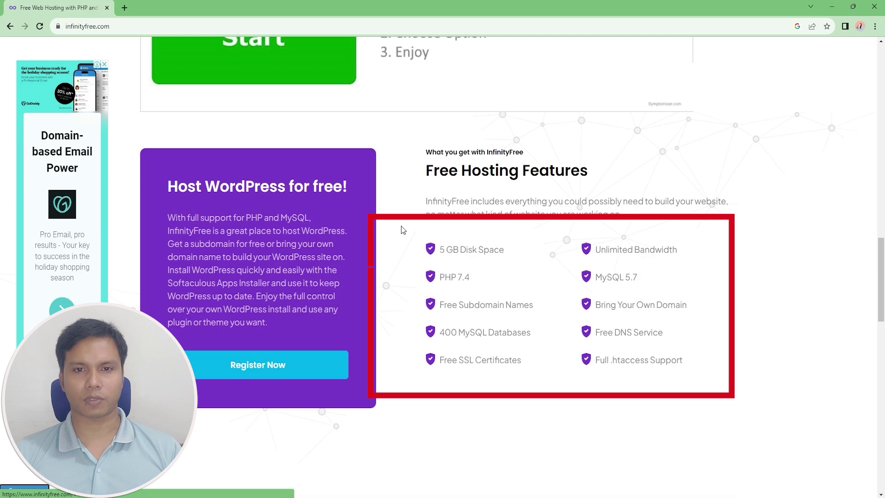
click(104, 65)
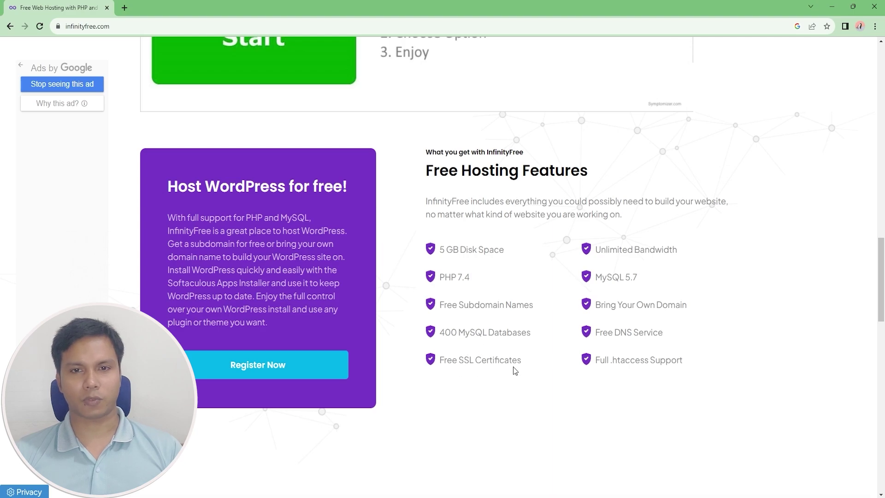
scroll(521, 382, down, 1)
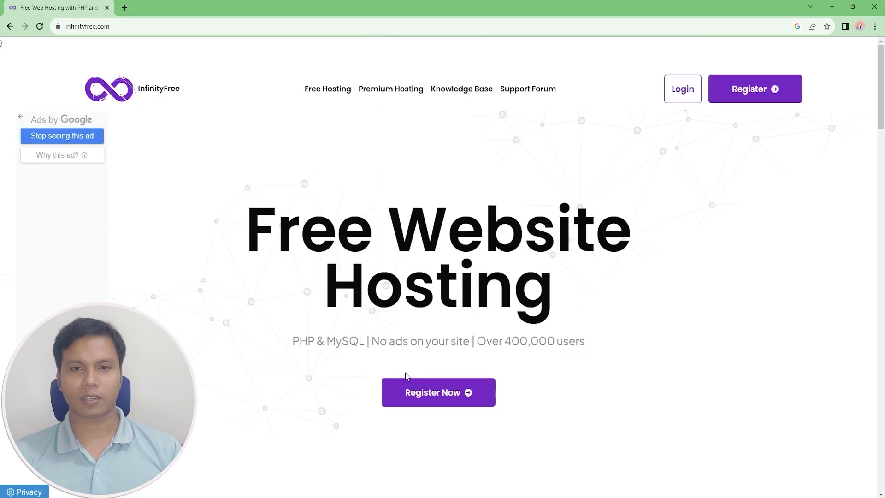
Step: Fill the registration form with an e-mail and password, agree to terms, and sign up
click(440, 398)
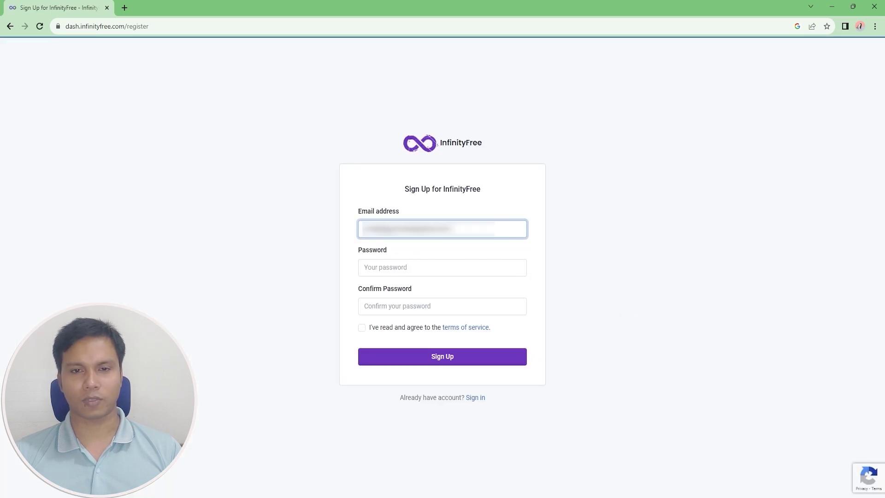
click(388, 267)
text(•)
click(378, 304)
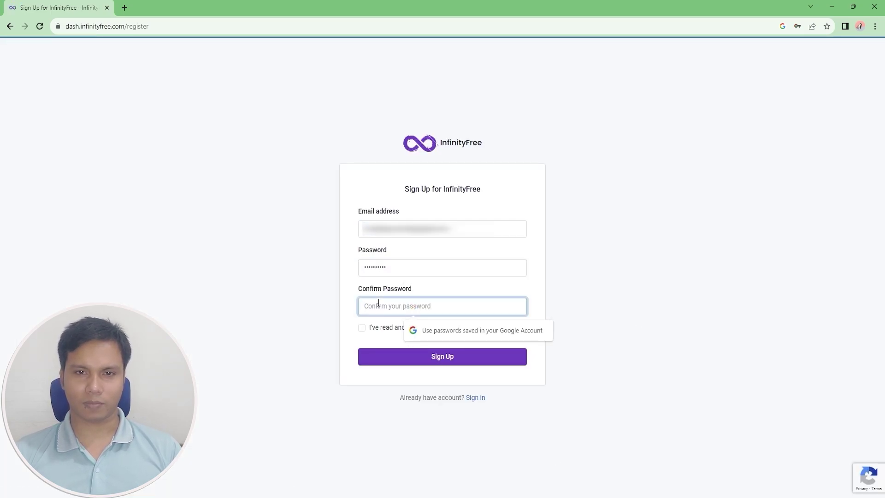
text(•••••••)
click(362, 327)
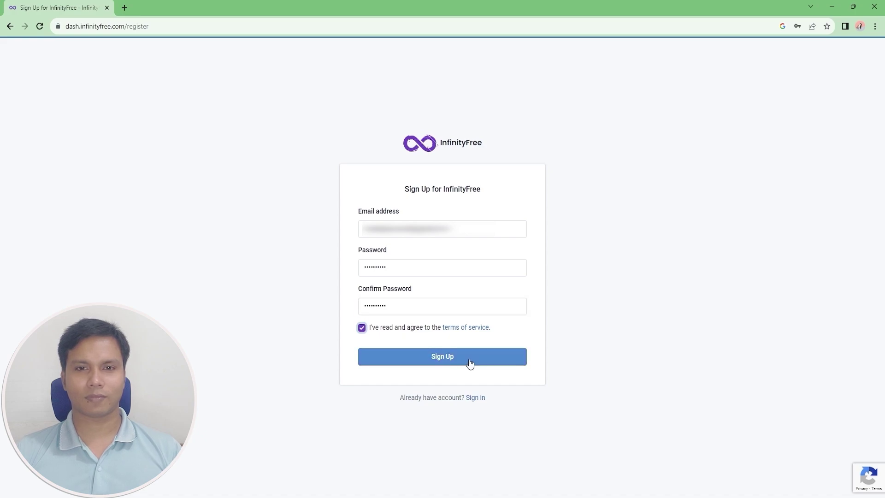
click(469, 359)
Step: Solve the captcha by marking all the motorcycle tiles
click(376, 121)
click(375, 168)
click(420, 169)
click(421, 121)
click(465, 168)
click(510, 168)
click(509, 121)
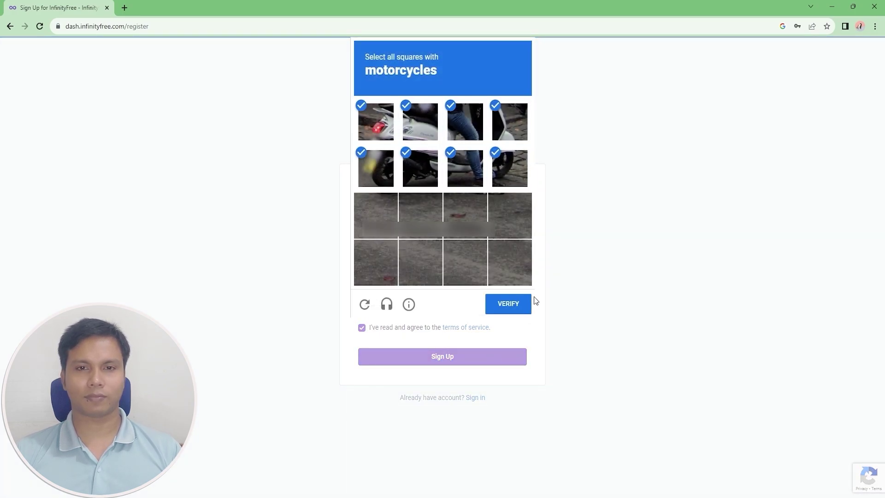
click(525, 303)
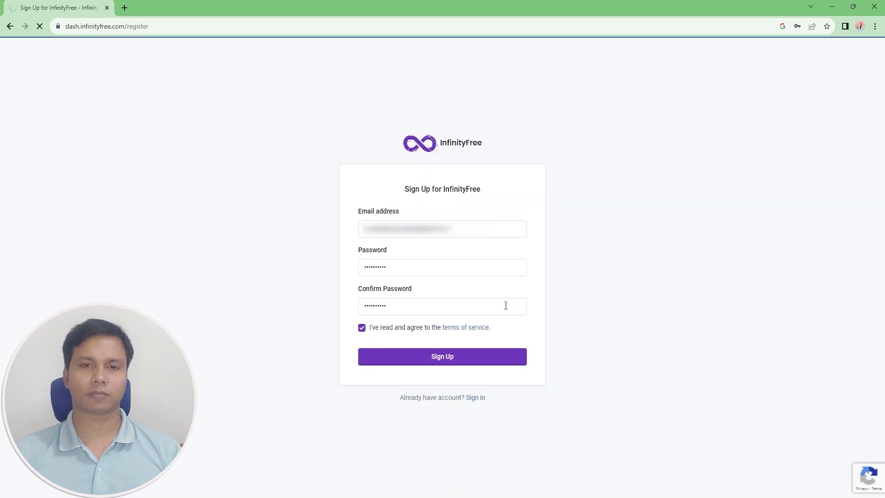
Step: Verify the account through the InfinityFree verification e-mail in Gmail
click(125, 8)
click(774, 68)
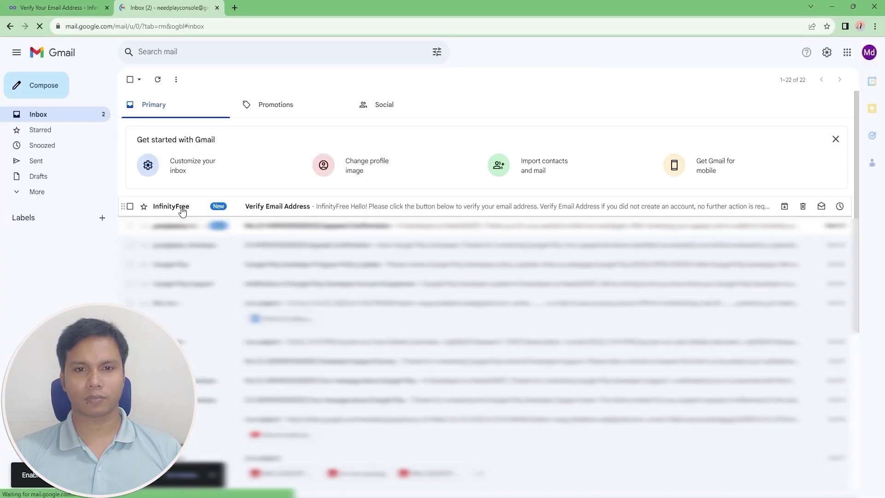
click(182, 211)
click(556, 369)
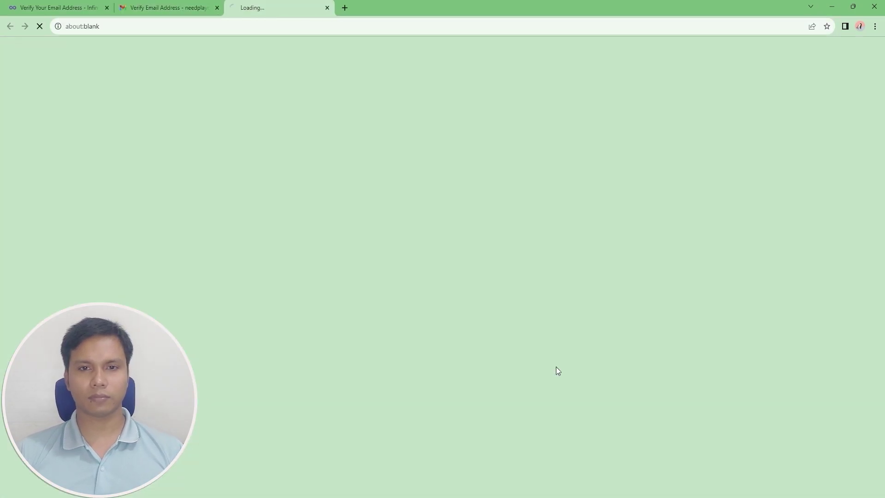
click(733, 484)
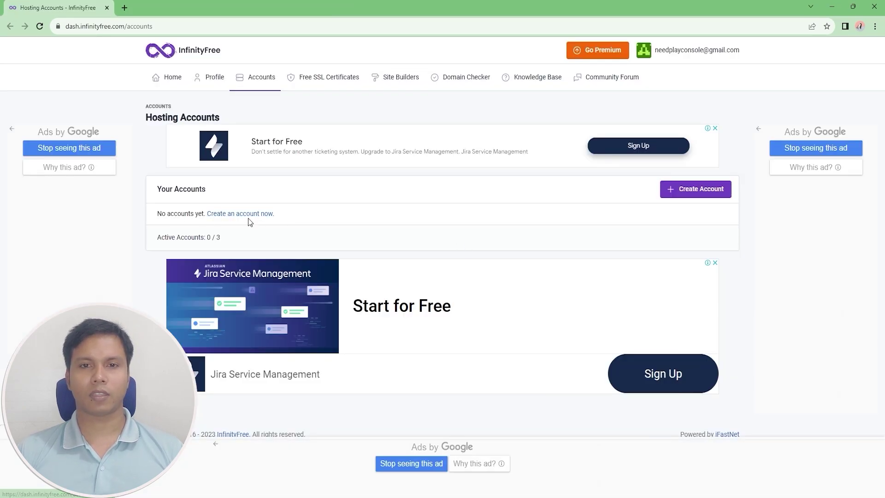
Step: Start a new hosting account on the free InfinityFree plan
click(673, 195)
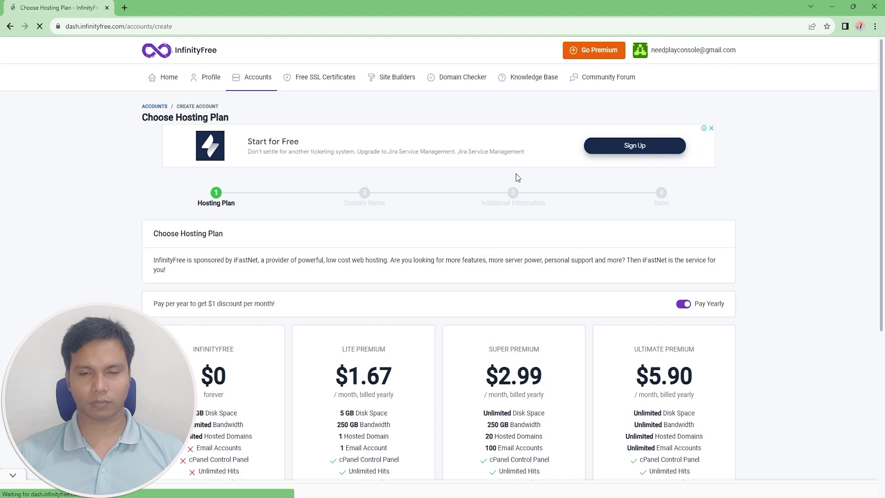
scroll(124, 188, down, 4)
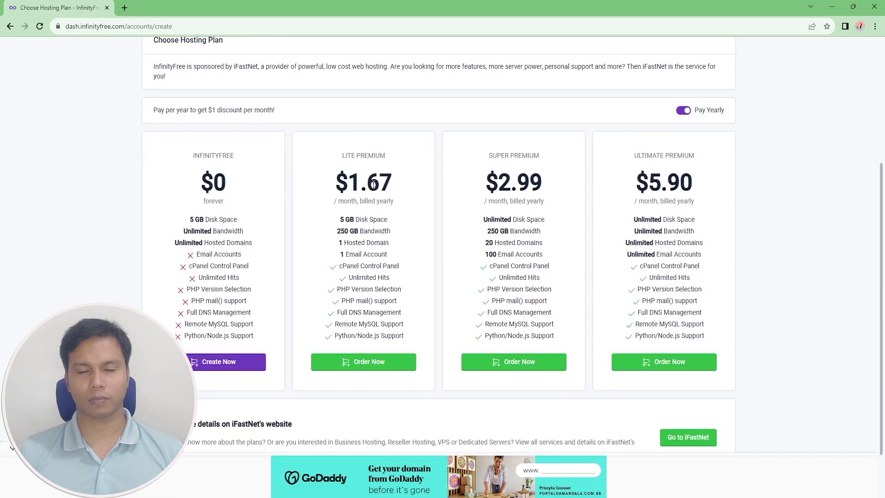
scroll(373, 184, down, 1)
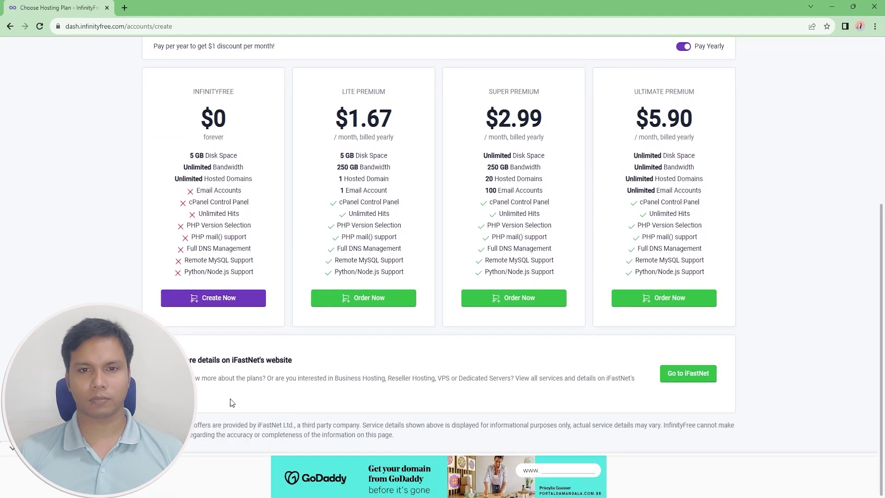
click(232, 299)
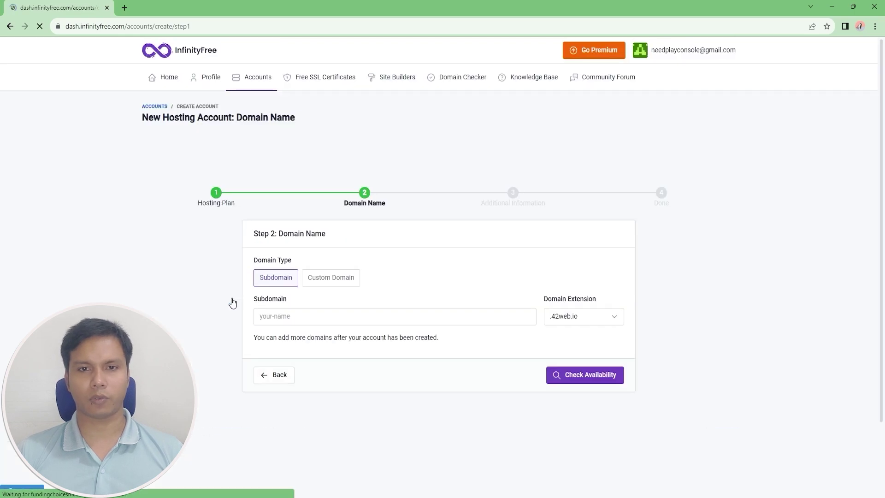
Step: Check availability of the free subdomain need24tech on .wuaze.com
click(287, 283)
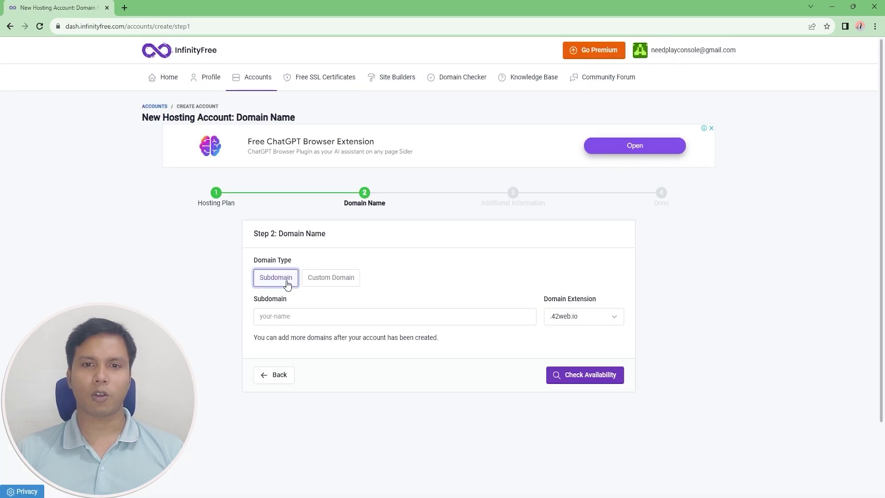
click(279, 315)
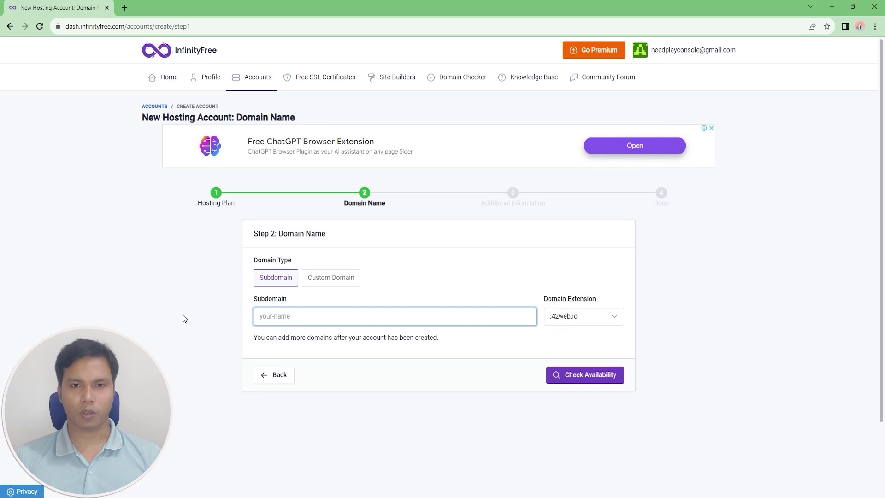
text(need24tech)
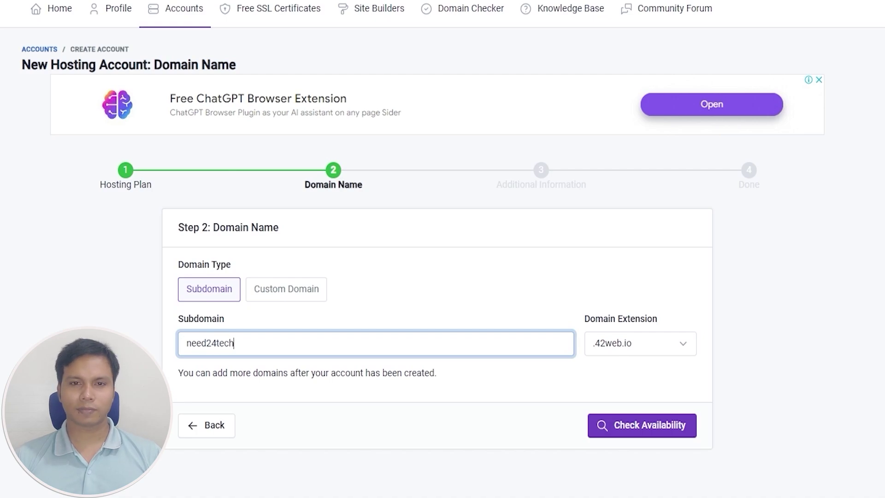
click(680, 344)
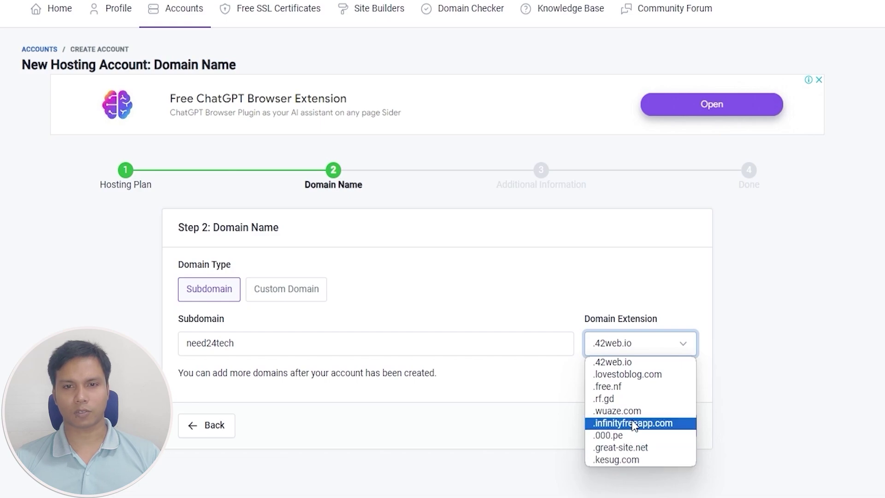
click(621, 411)
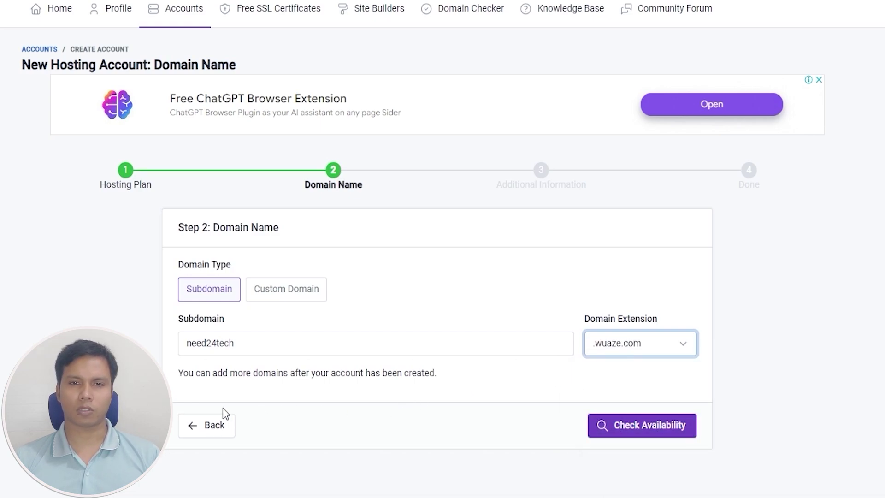
click(664, 433)
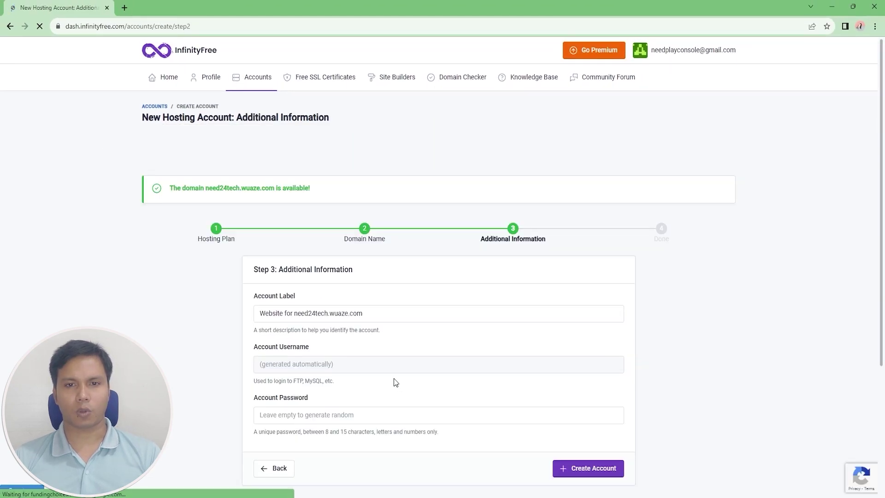
Step: Set the hosting account password, create the account, and finish setup
scroll(459, 336, down, 2)
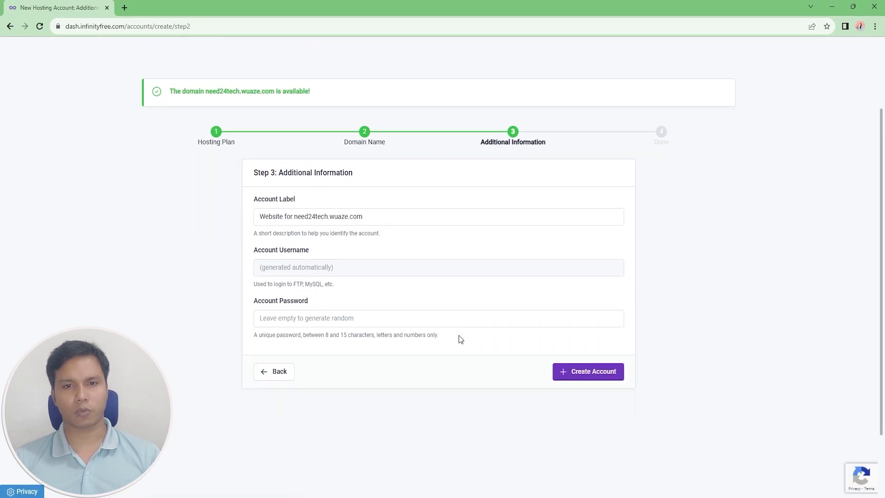
click(263, 318)
text(a)
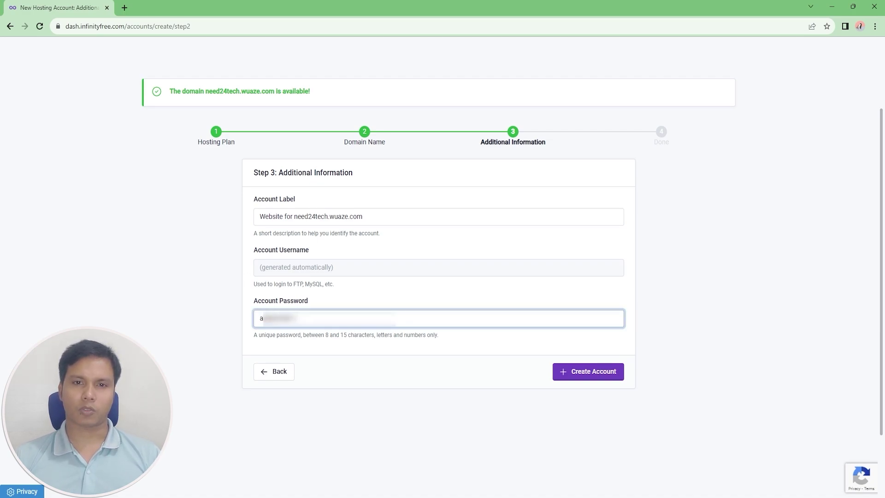
click(583, 376)
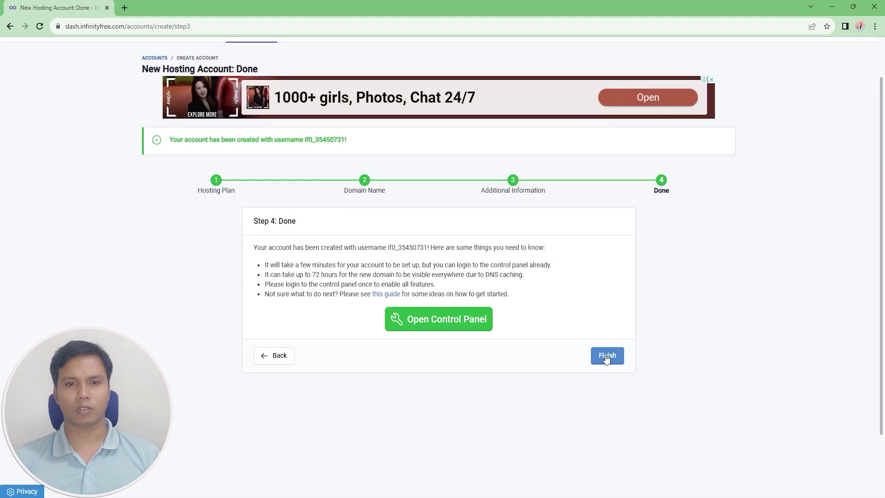
click(606, 359)
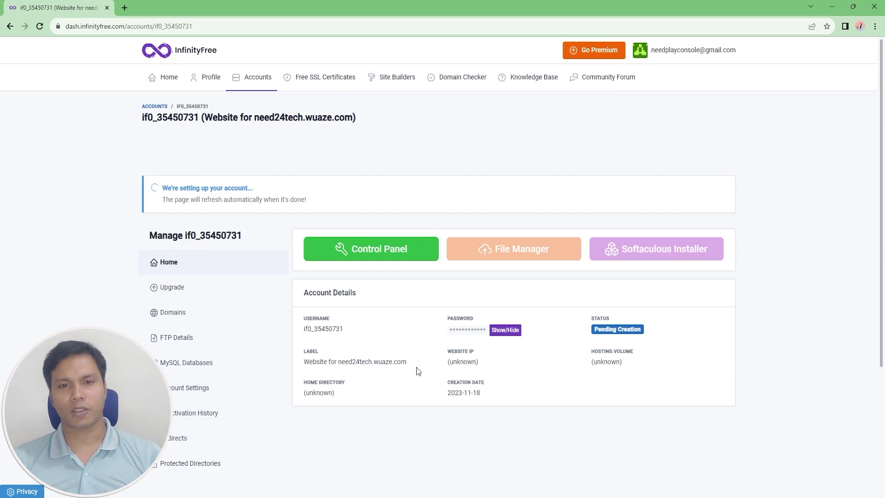
Step: Open the account's control panel and approve the notice
scroll(277, 336, down, 1)
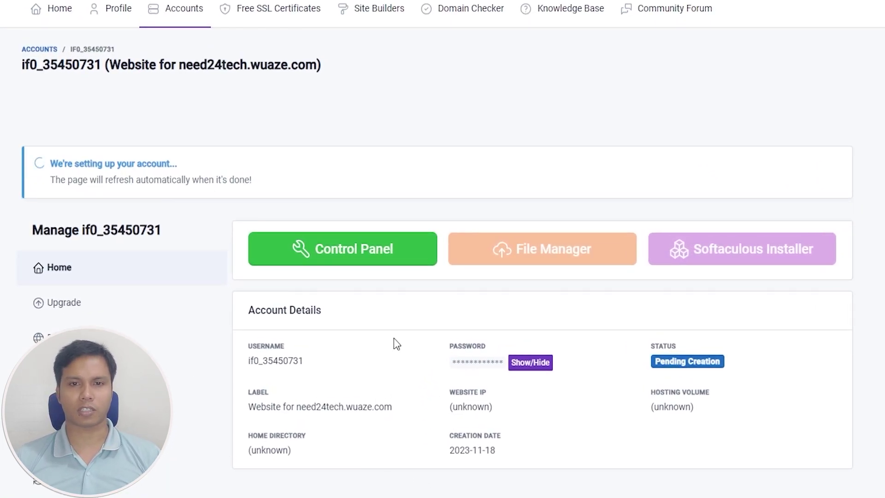
click(365, 254)
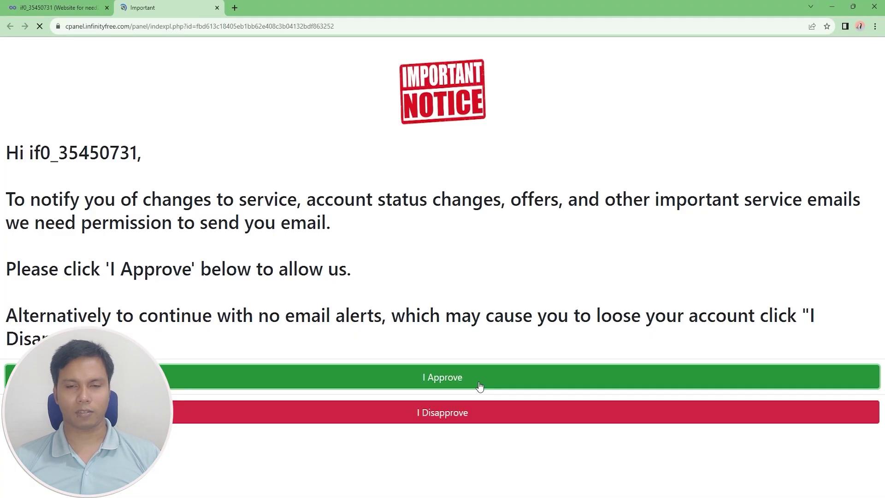
click(479, 386)
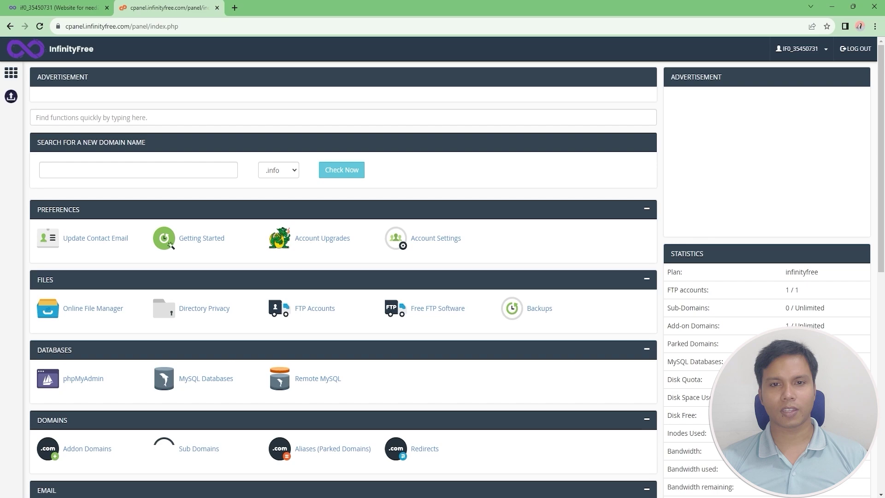
Step: Open Softaculous Apps Installer from the control panel's Software section
scroll(113, 250, down, 8)
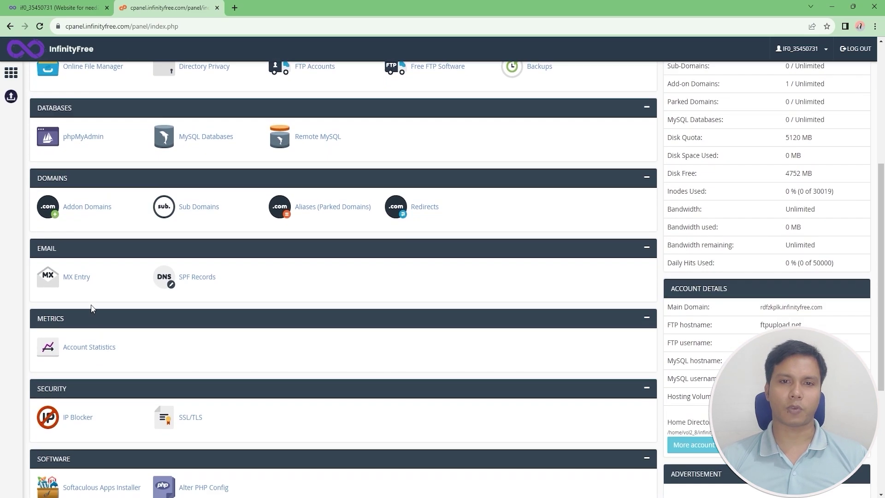
scroll(93, 261, down, 2)
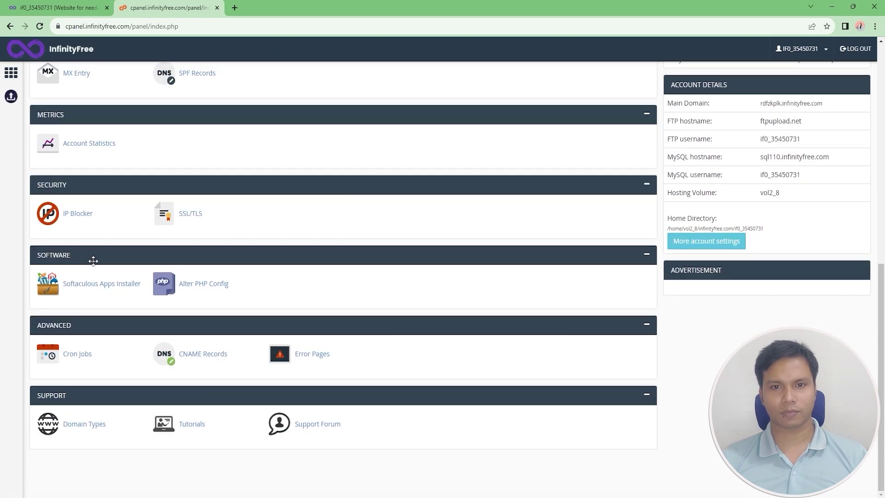
click(102, 283)
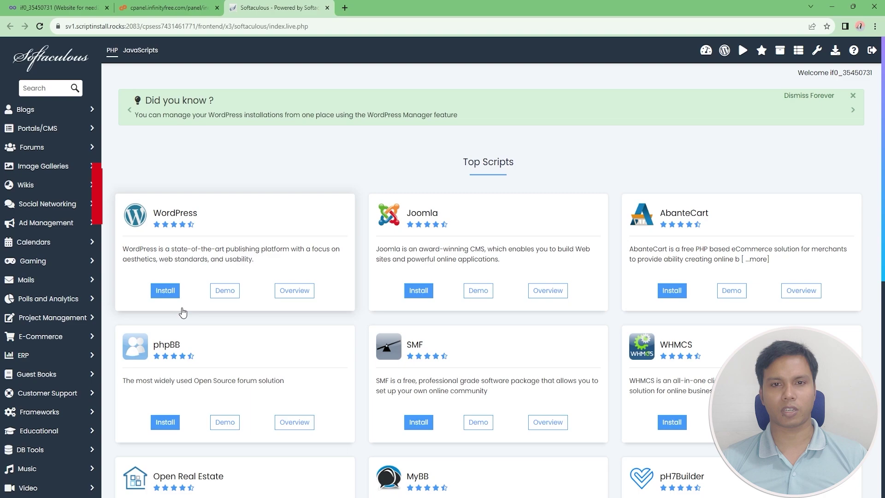
scroll(180, 305, down, 2)
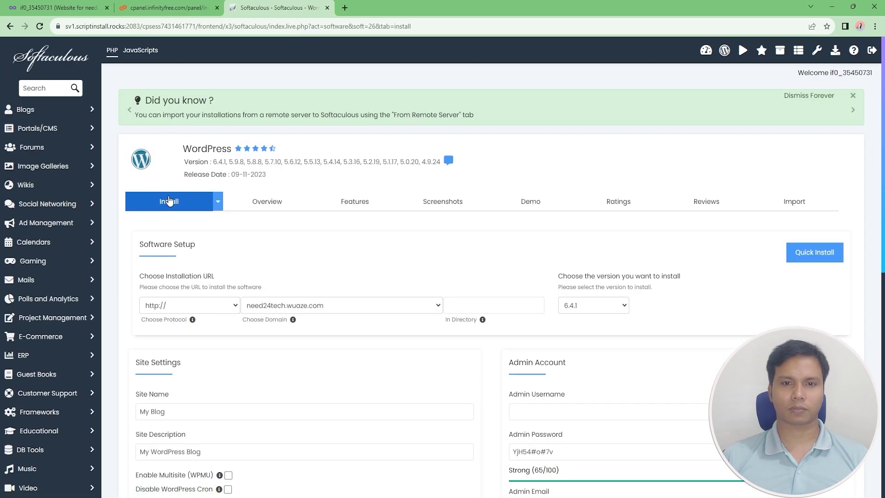
click(236, 307)
click(167, 330)
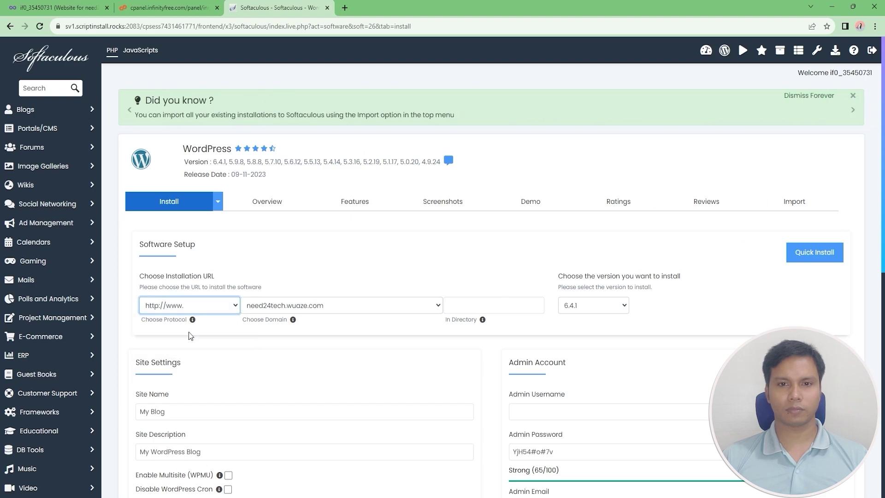
scroll(362, 330, down, 1)
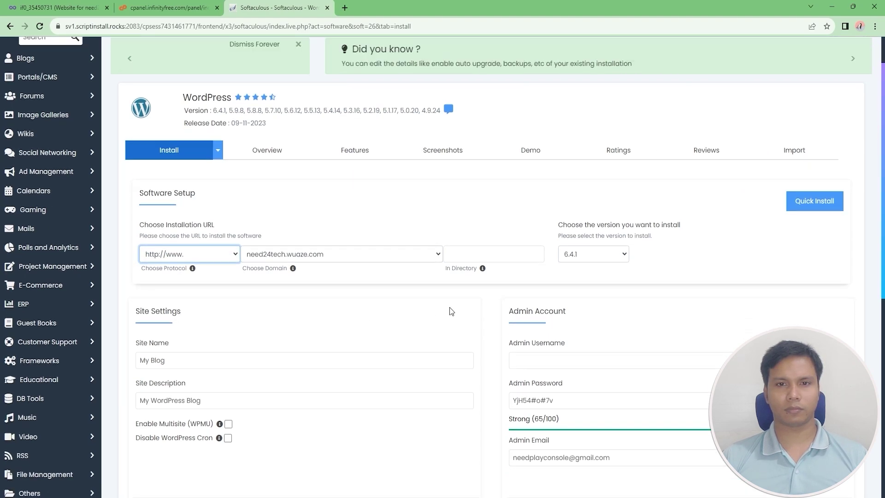
scroll(281, 255, down, 2)
click(187, 269)
drag(187, 270, 94, 270)
text(N)
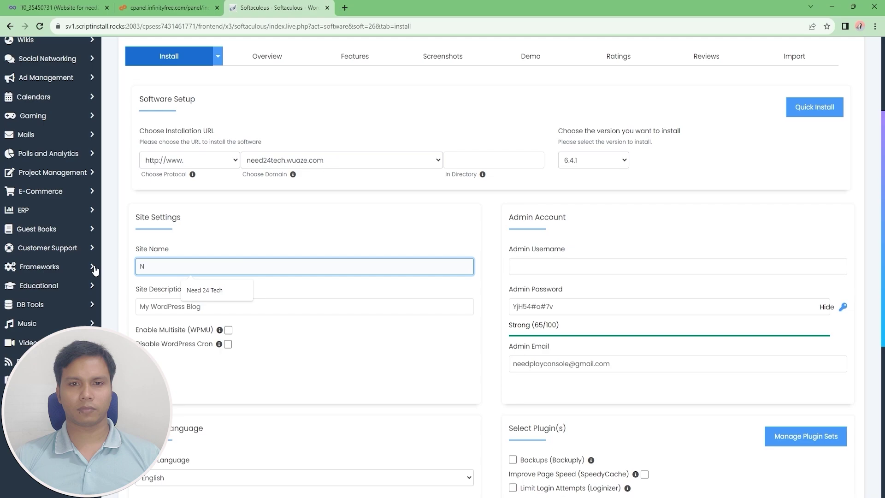
text(eed)
click(204, 290)
drag(245, 307, 101, 308)
text(Tech)
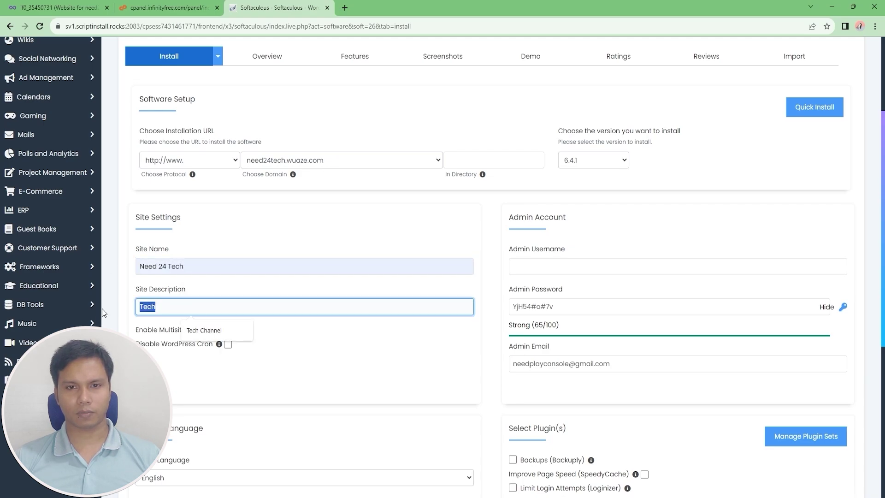
click(196, 327)
Step: Enter the admin username and a new admin password, then start the WordPress installation
scroll(475, 358, down, 1)
click(530, 219)
text(need24tech)
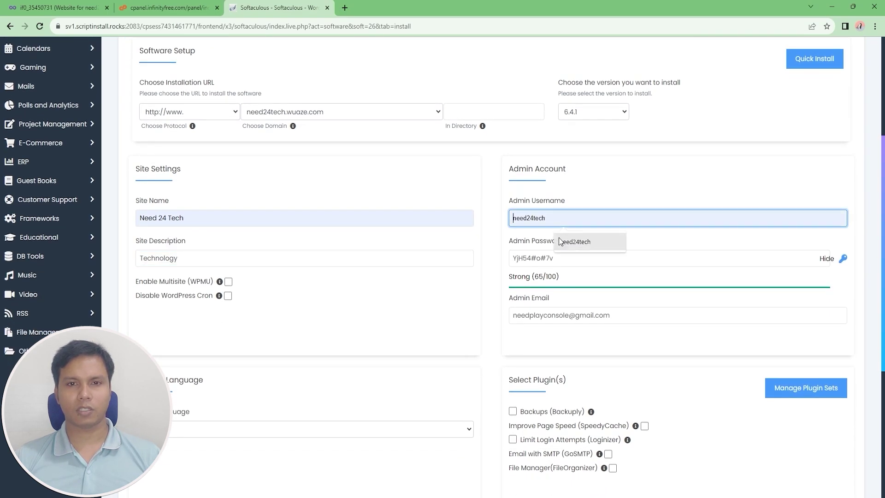
click(530, 238)
triple_click(553, 259)
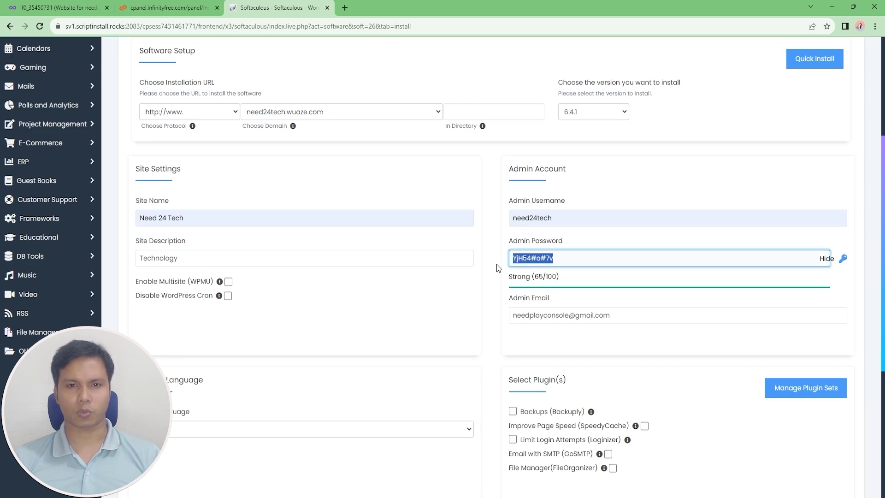
key(BackSpace)
key(ctrl+v)
text(******)
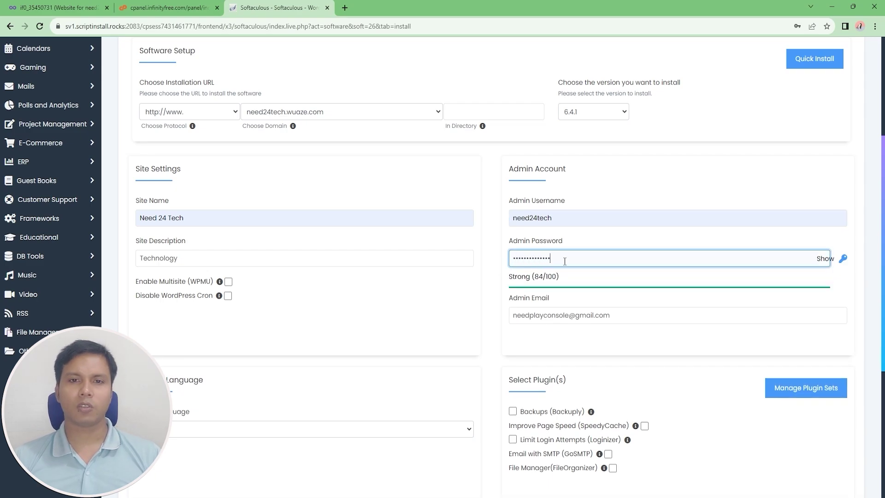
scroll(579, 348, down, 2)
scroll(580, 353, down, 4)
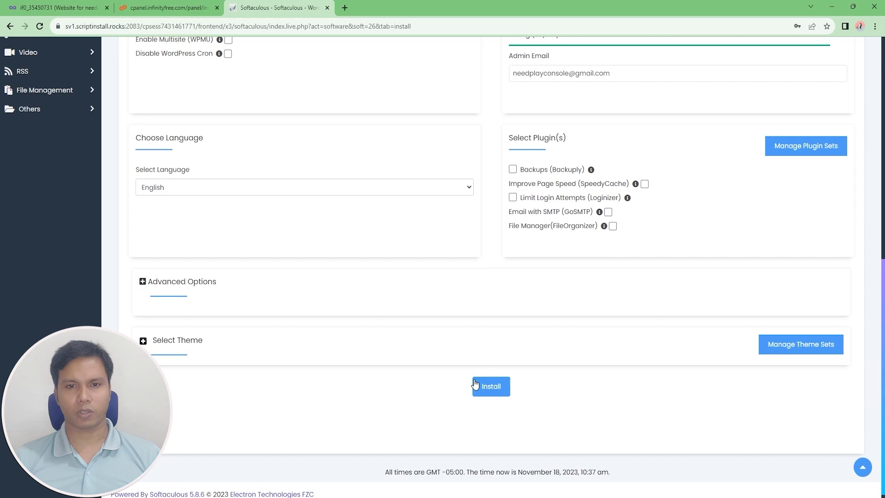
click(491, 387)
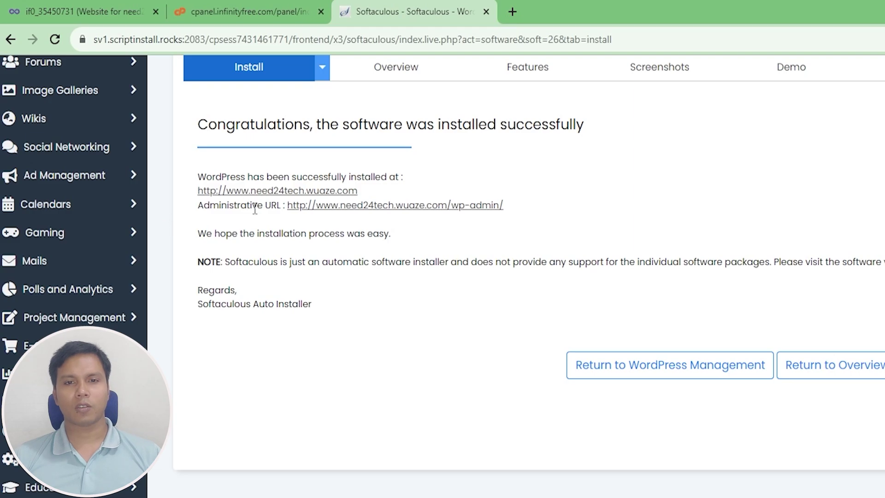
Step: Browse the new Need 24 Tech site in its own tab, then return to Softaculous
click(258, 191)
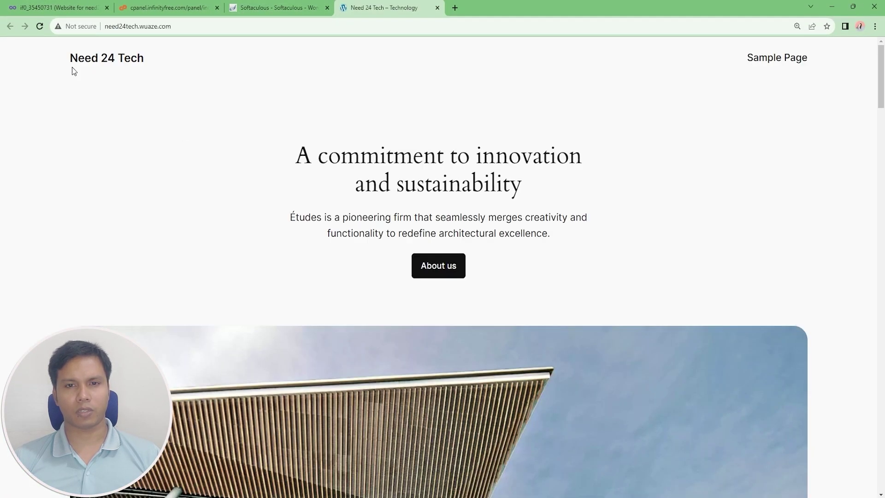
scroll(687, 210, down, 7)
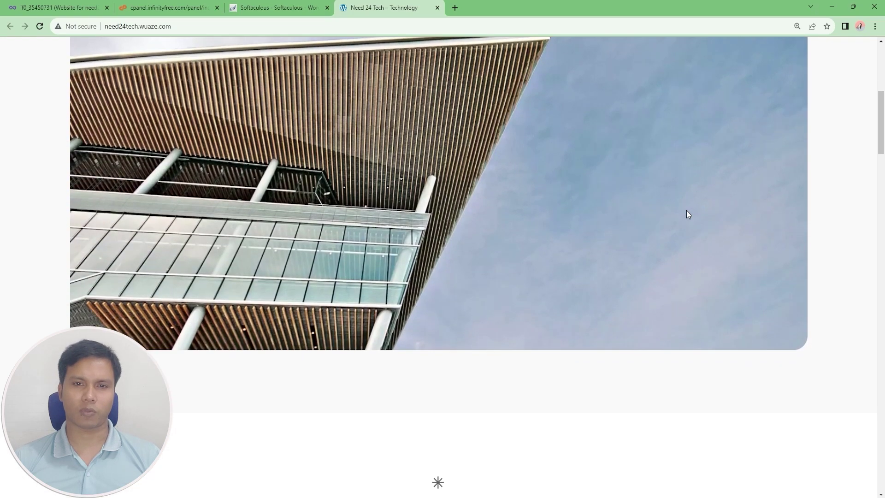
scroll(687, 212, down, 18)
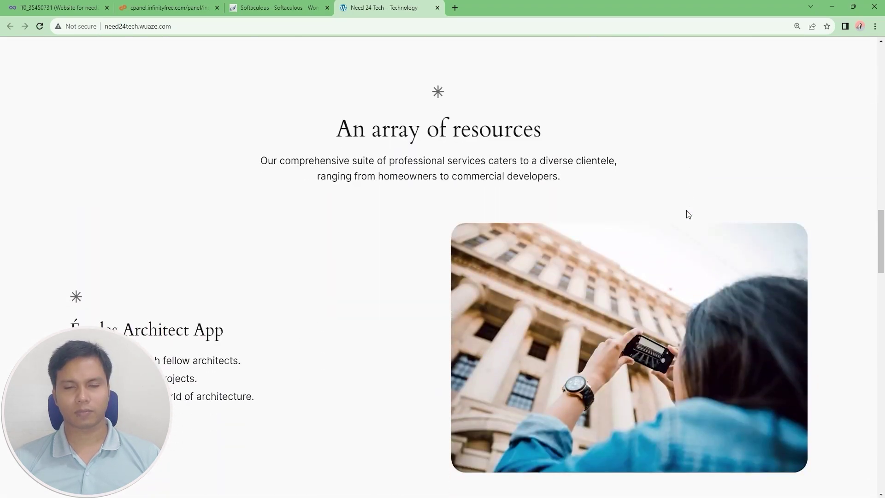
key(Home)
click(276, 7)
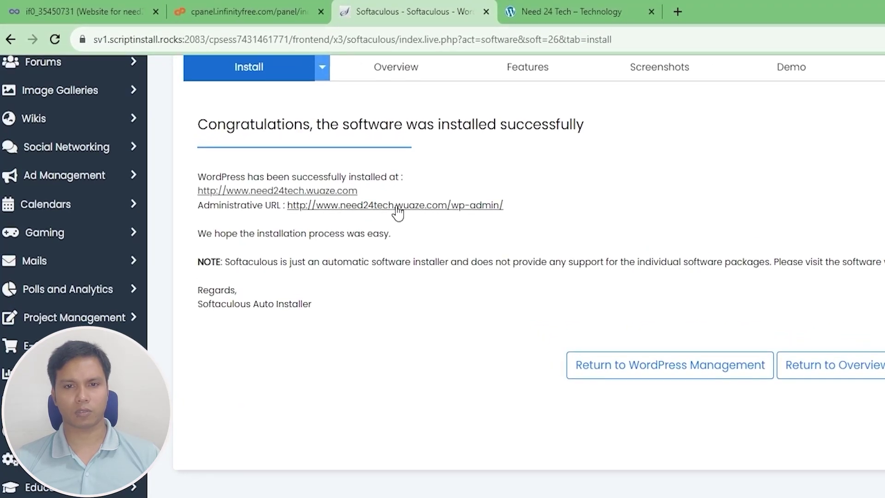
Step: Go to the WordPress admin's Appearance > Themes page
click(397, 211)
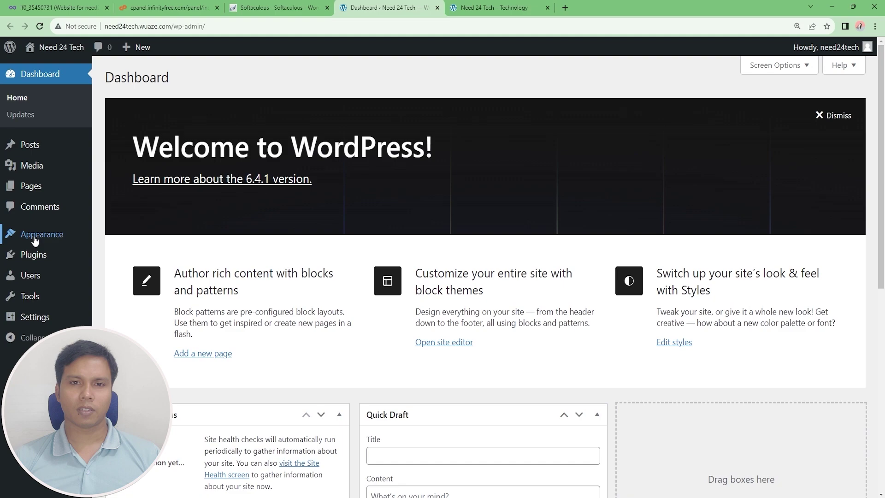
mouse_move(71, 241)
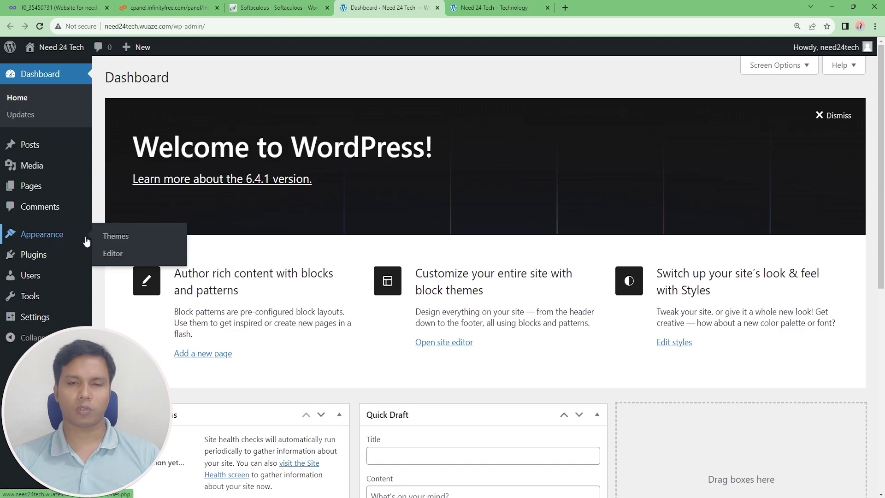
click(129, 244)
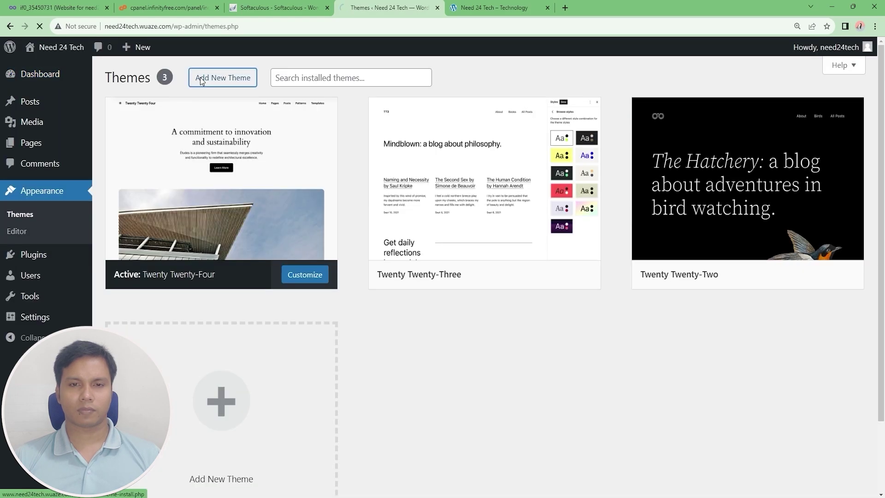
Step: Search the theme directory for 'Best Shop' and browse the results
click(731, 113)
text(Best Sho)
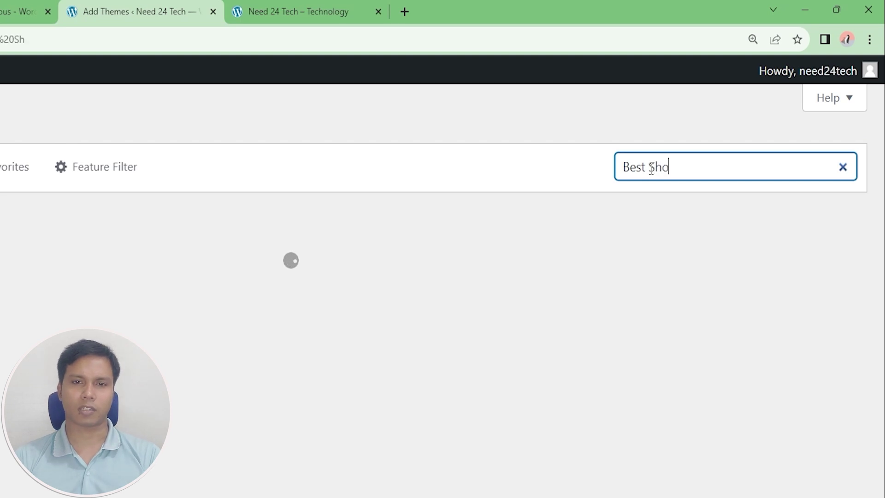
text(p)
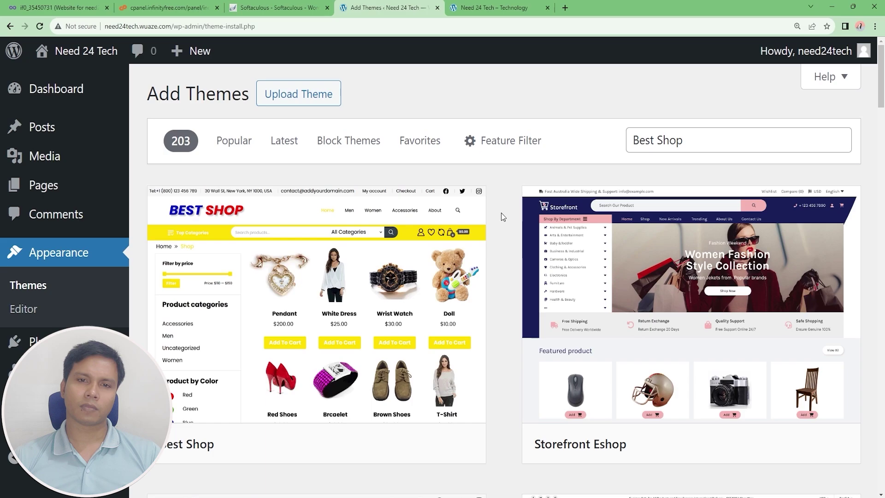
scroll(501, 212, down, 7)
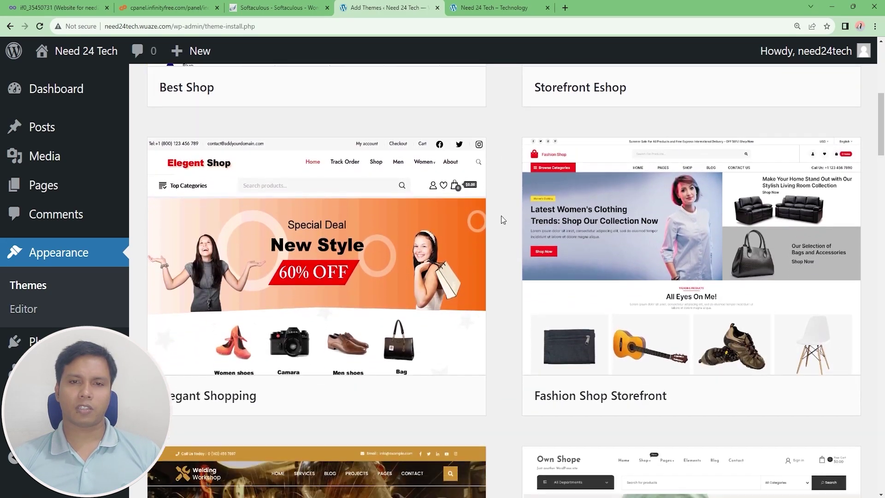
scroll(502, 220, down, 5)
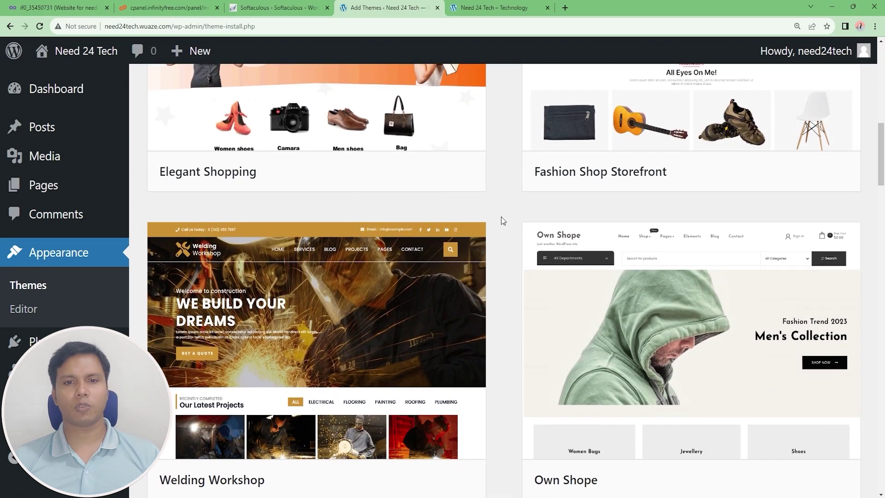
scroll(502, 220, down, 8)
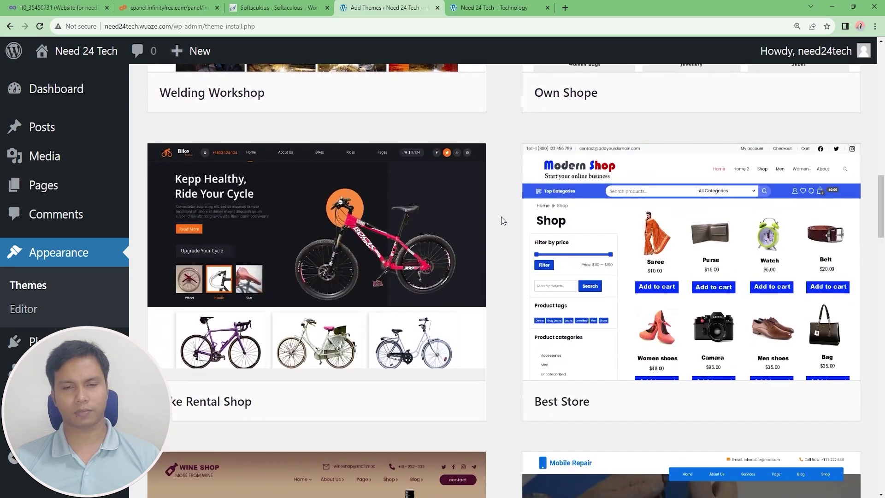
scroll(502, 220, down, 3)
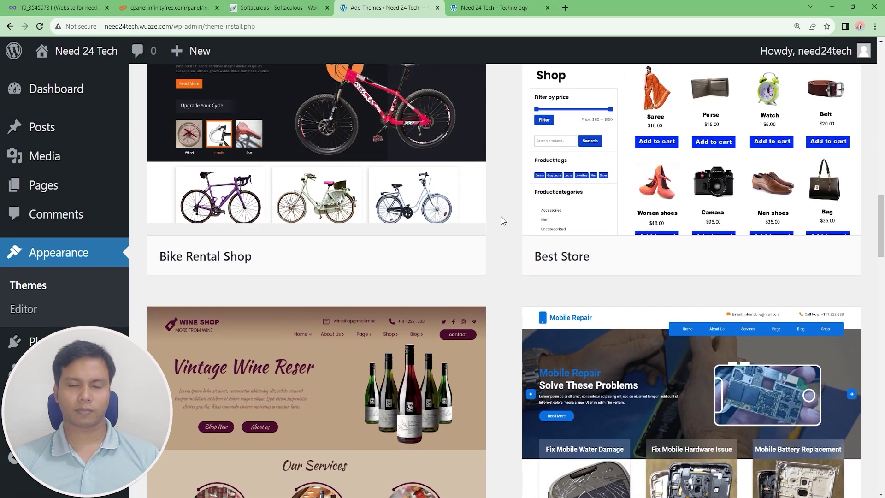
scroll(501, 216, down, 4)
scroll(501, 217, down, 5)
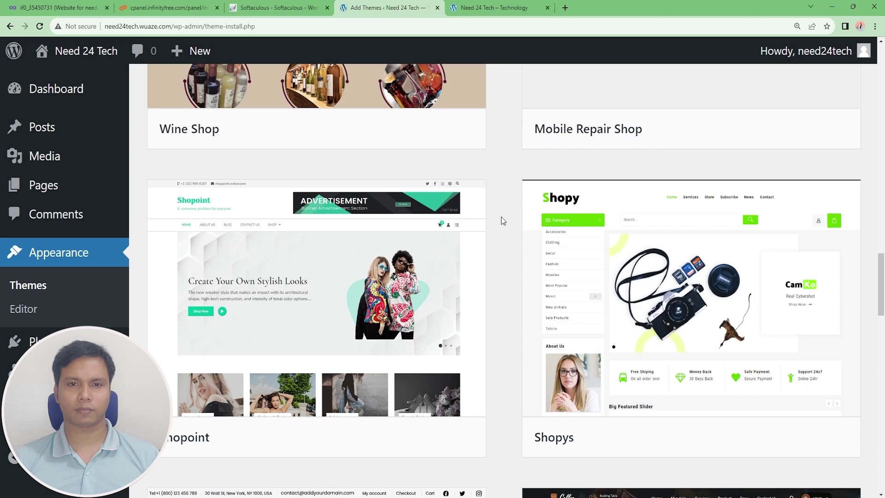
scroll(502, 216, up, 20)
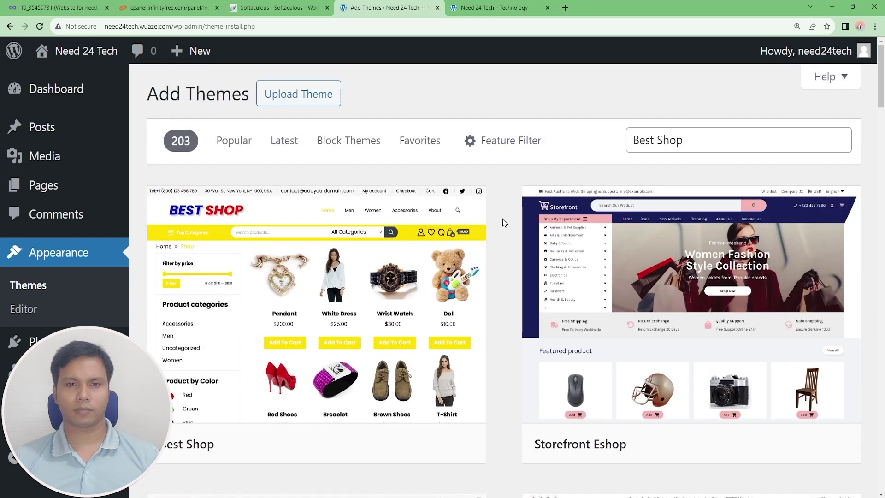
Step: Install and activate the Best Shop theme
mouse_move(334, 308)
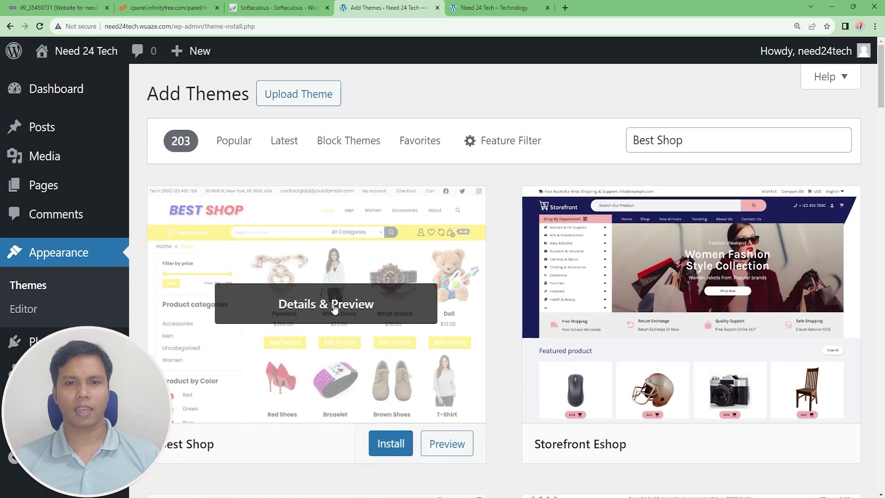
click(392, 445)
scroll(501, 299, down, 1)
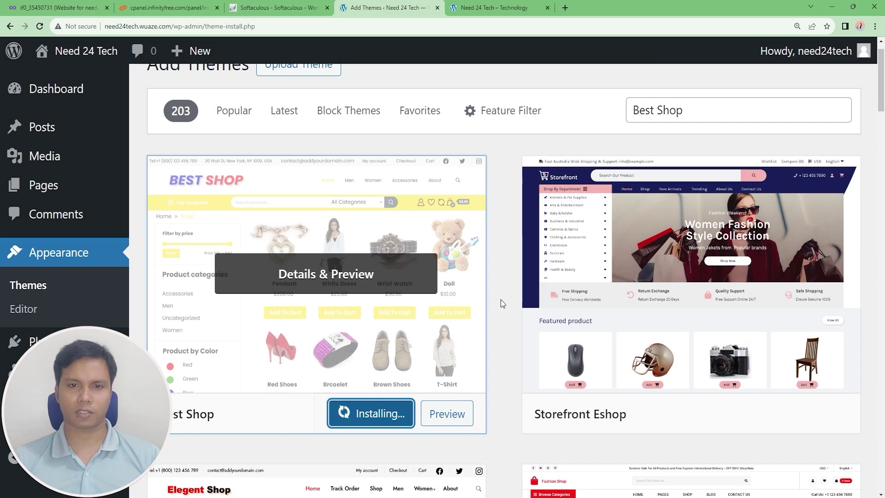
key(ctrl+minus)
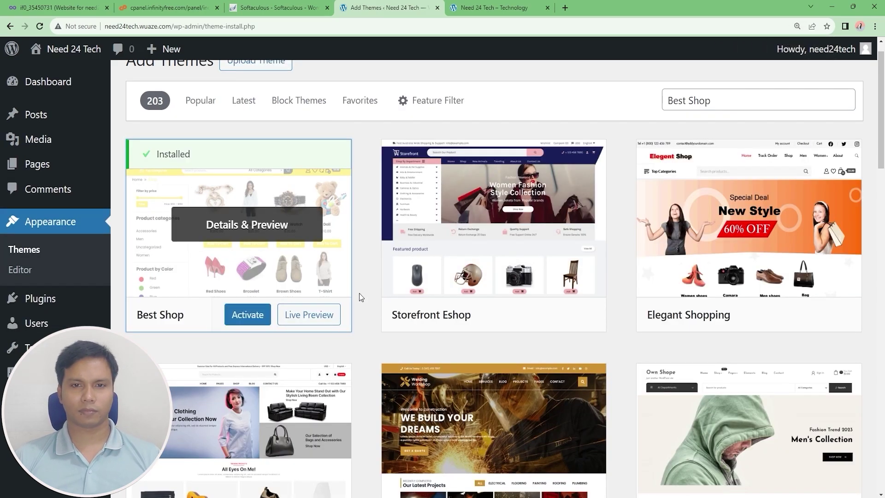
click(248, 314)
Step: Open the theme's setup notice and search plugins for WooCommerce
click(174, 133)
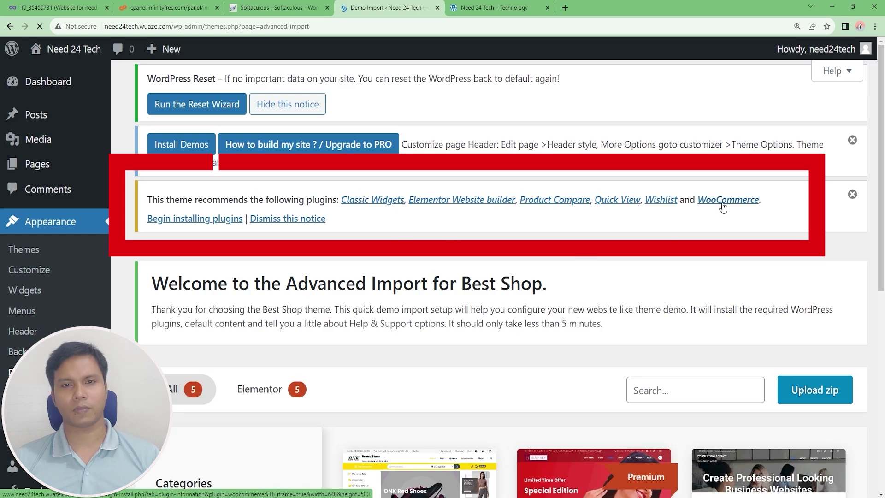
scroll(30, 223, down, 3)
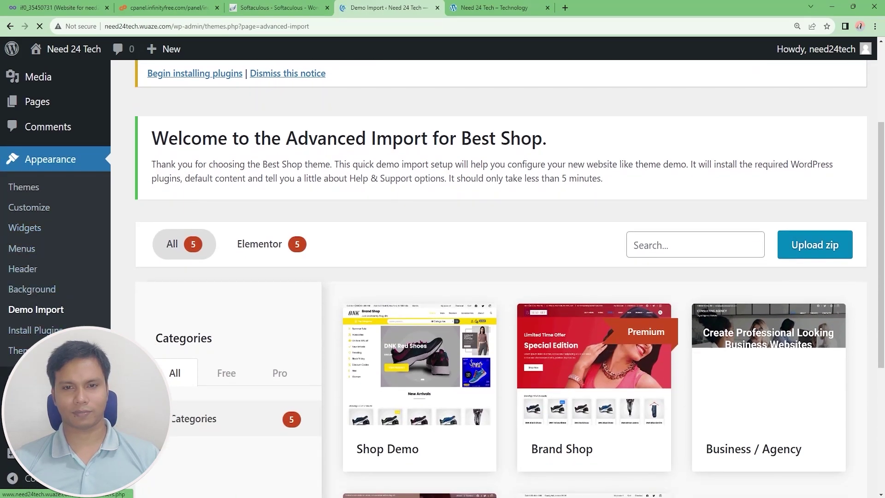
mouse_move(28, 378)
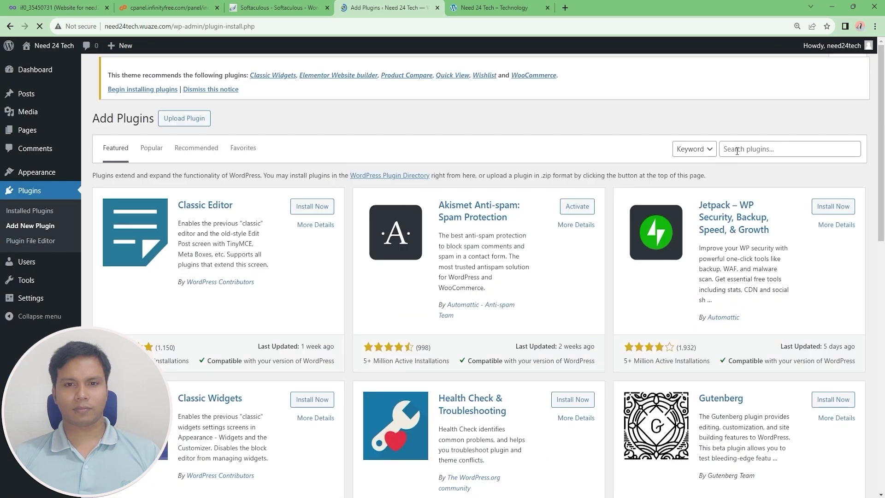
drag(525, 85, 523, 77)
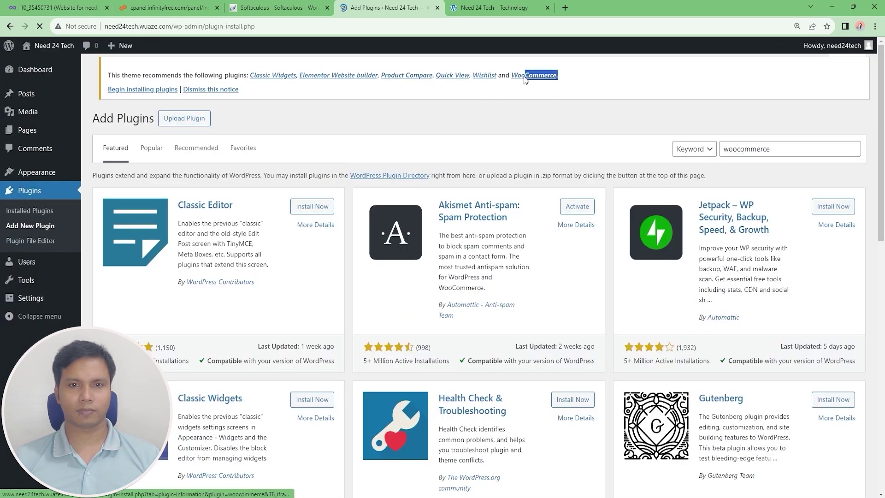
double_click(712, 148)
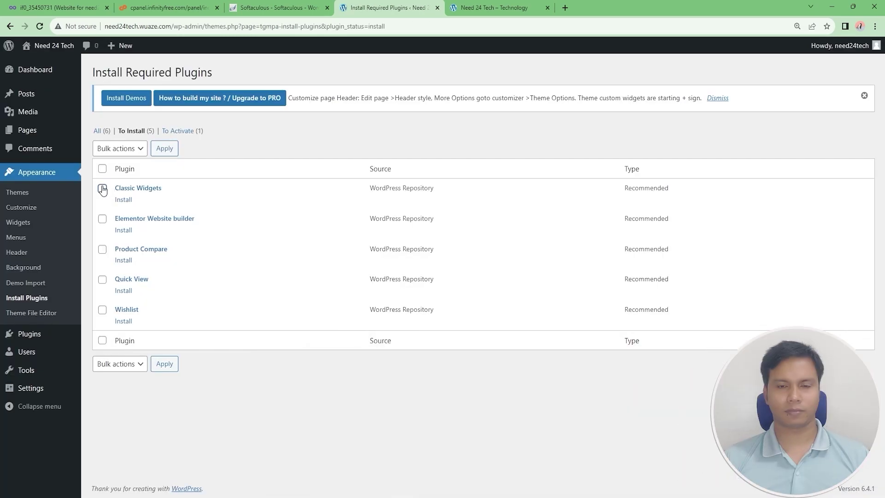
Step: Bulk-install all the Best Shop theme's required plugins, including WooCommerce, Elementor and YITH
click(103, 190)
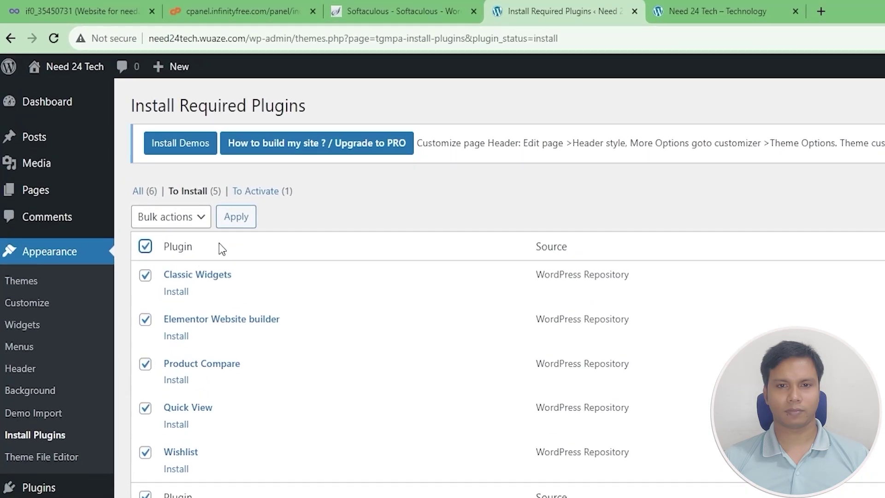
click(161, 173)
click(153, 259)
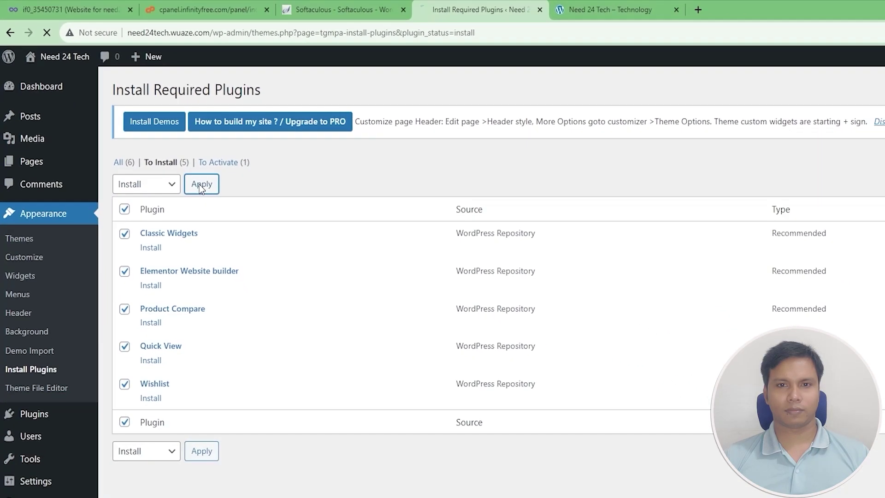
click(241, 225)
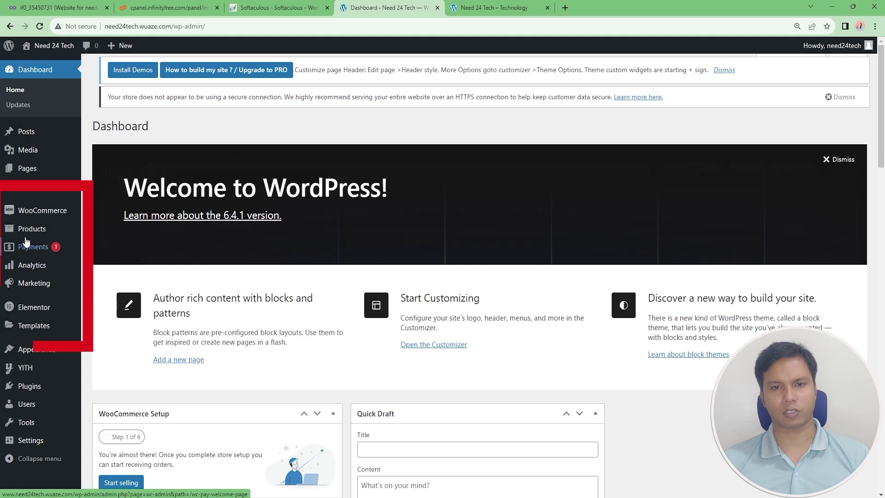
Step: Create a 'Laptop' product with the pasted spec description, regular price 80000 and sale price 75,000
key(alt+Left)
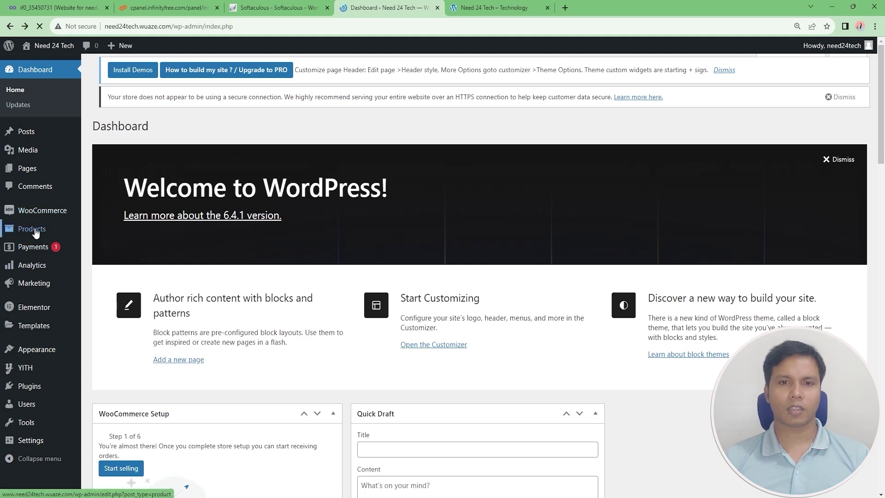
mouse_move(37, 234)
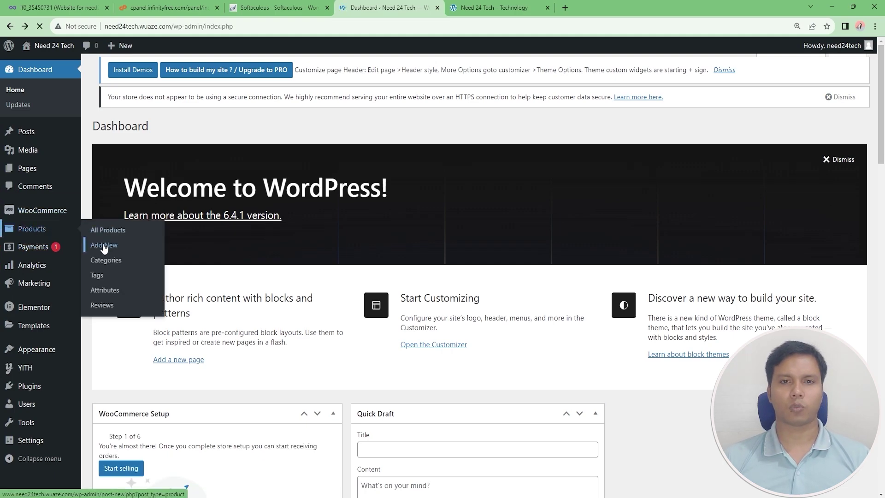
click(124, 251)
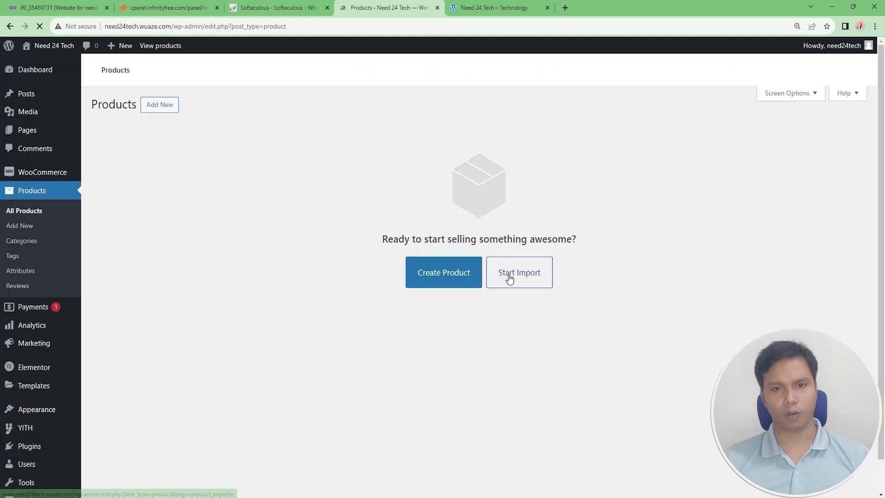
click(443, 274)
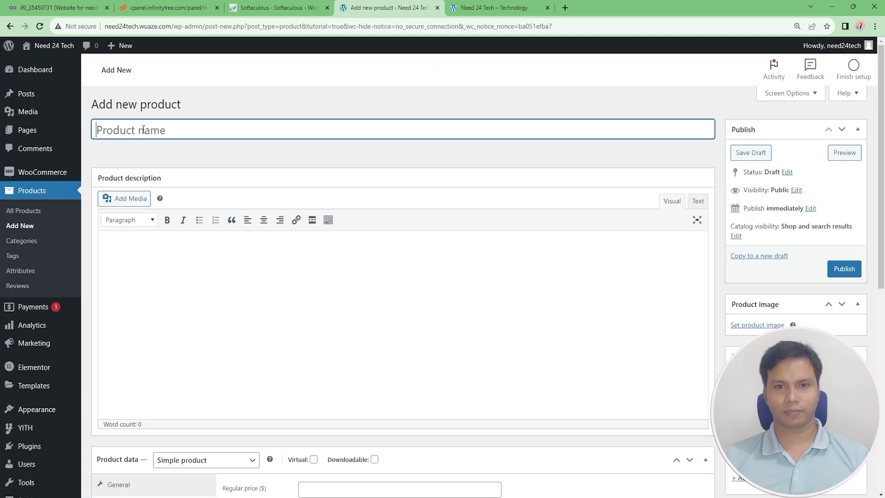
text(Laptop)
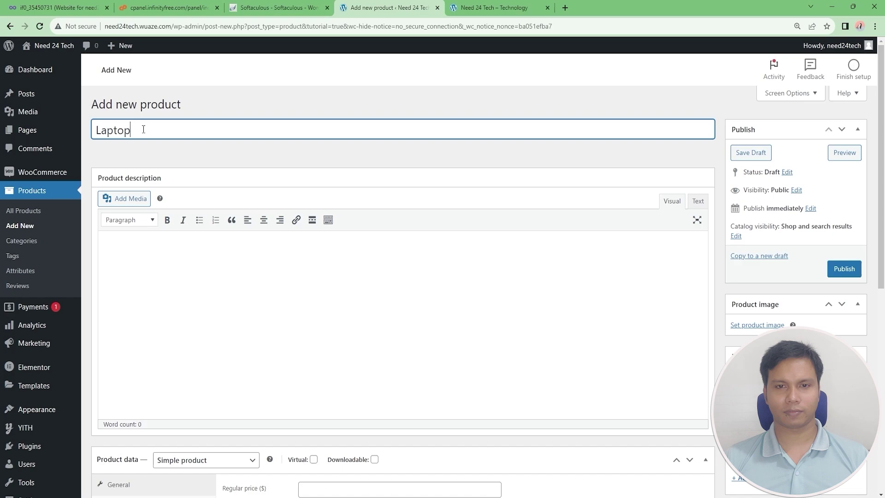
click(699, 332)
text(Processor: Intel Core i7-1195G7 (12M Cache, 2.90 GHz up to 5.00 GHz) RAM: 16GB DDR4 3200MHz, Storage: 512GB M.2 2280 SSD Display: 15.6 Inch FHD (1920 x 1080) IPS, 60Hz Features: Backlit Keyboard, Metal Body, Type-C)
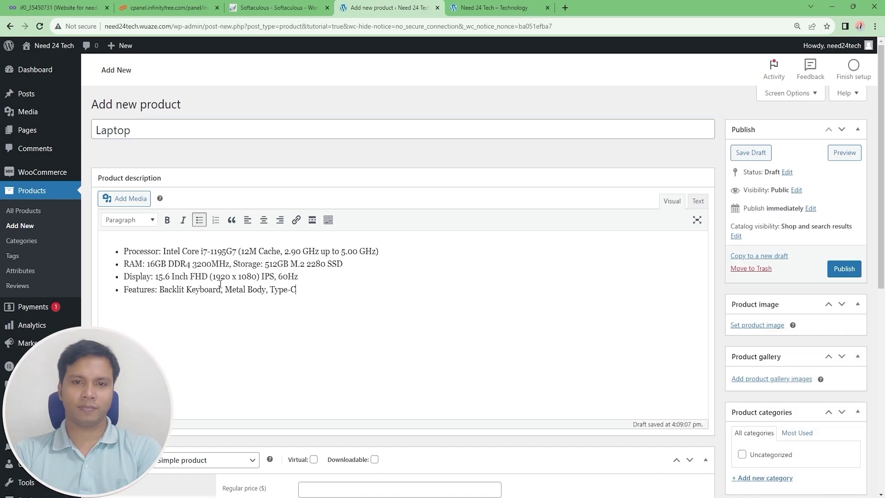
scroll(699, 331, down, 6)
click(340, 196)
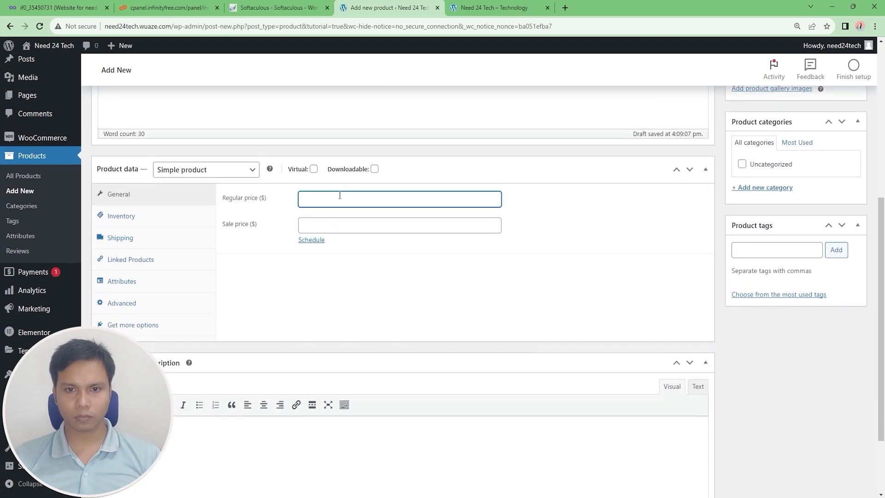
text(80000)
click(315, 225)
text(75000)
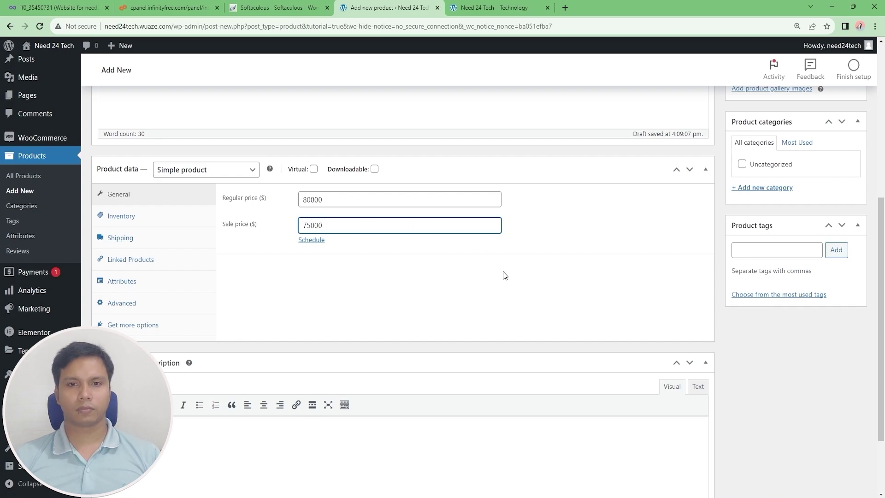
scroll(505, 275, up, 6)
Step: Upload the Dell laptop picture and set it as the Laptop product image
click(751, 328)
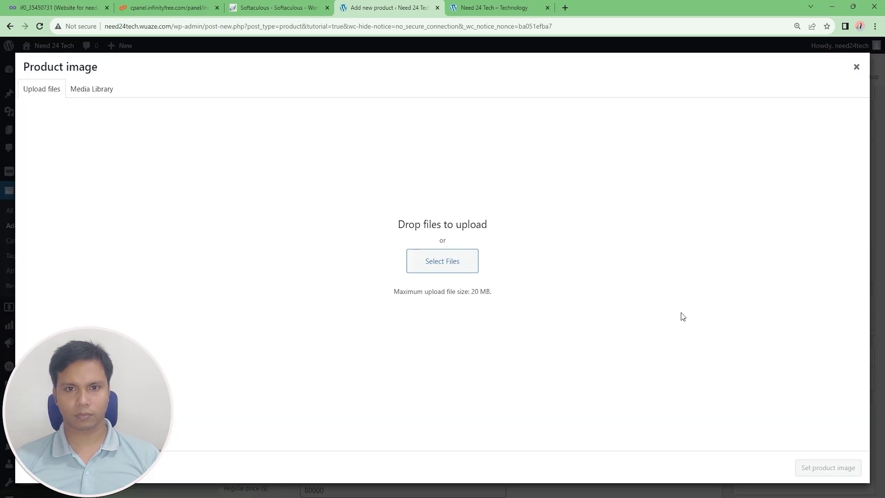
click(440, 269)
click(428, 213)
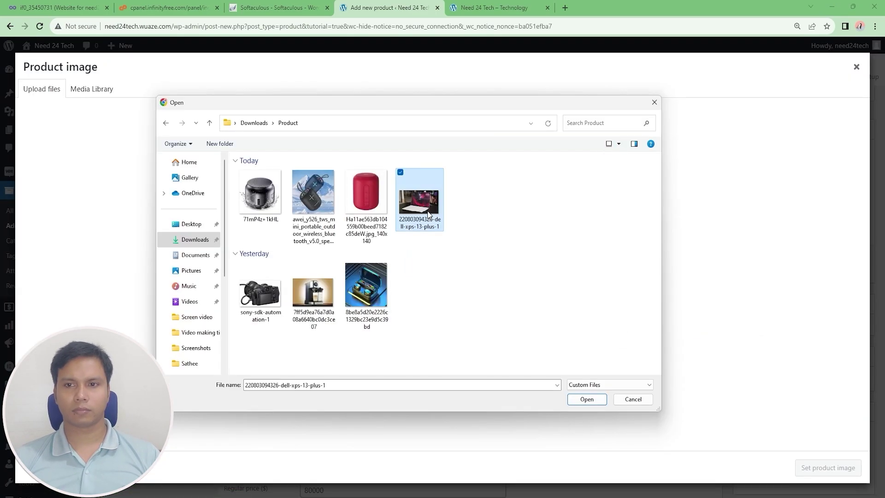
click(584, 400)
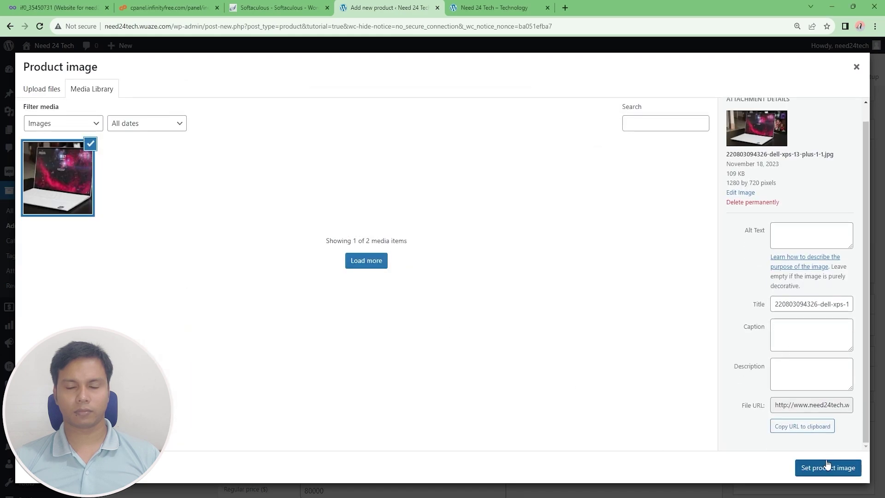
click(827, 466)
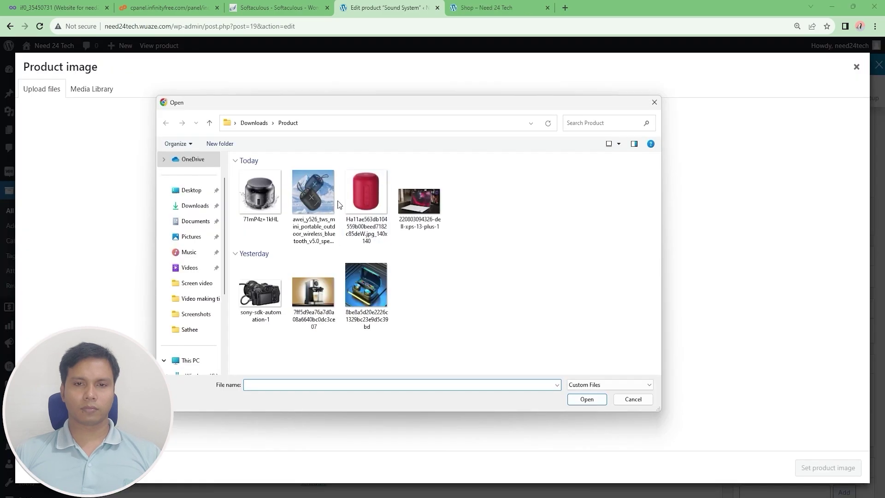
Step: Set the uploaded speaker picture as the Sound System image and give it a 4500 sale price
click(330, 202)
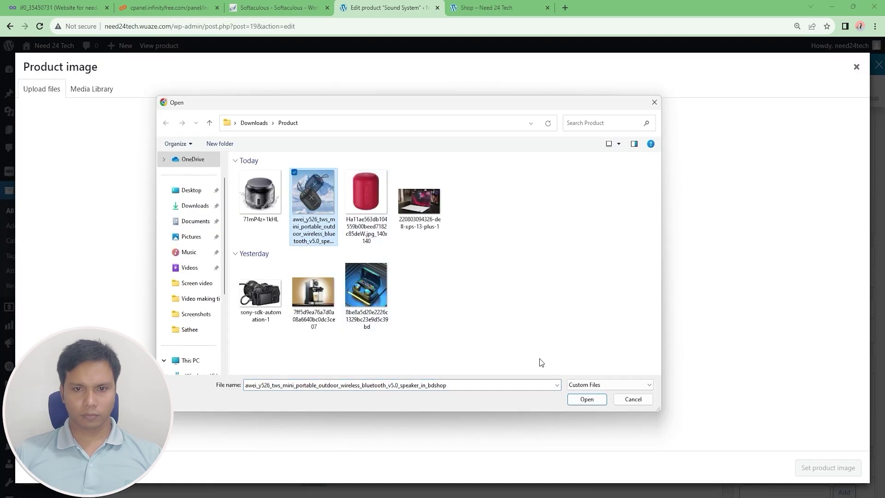
click(587, 399)
click(828, 467)
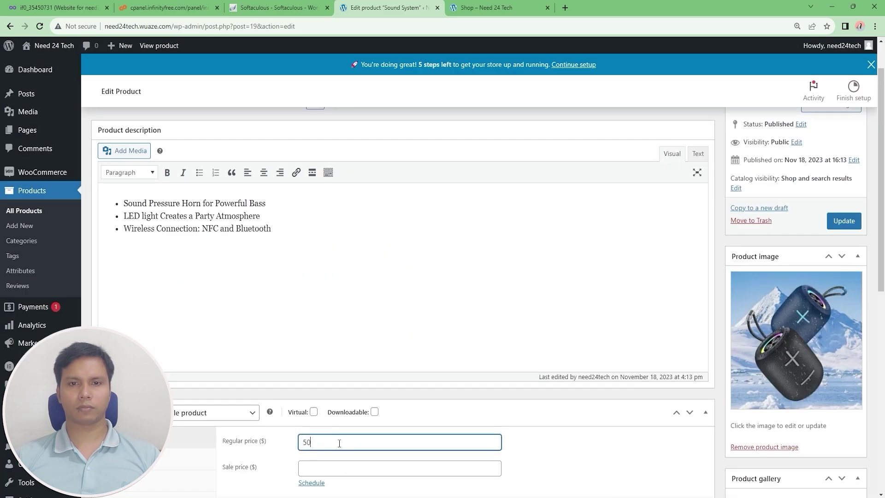
click(313, 469)
text(4)
text(500)
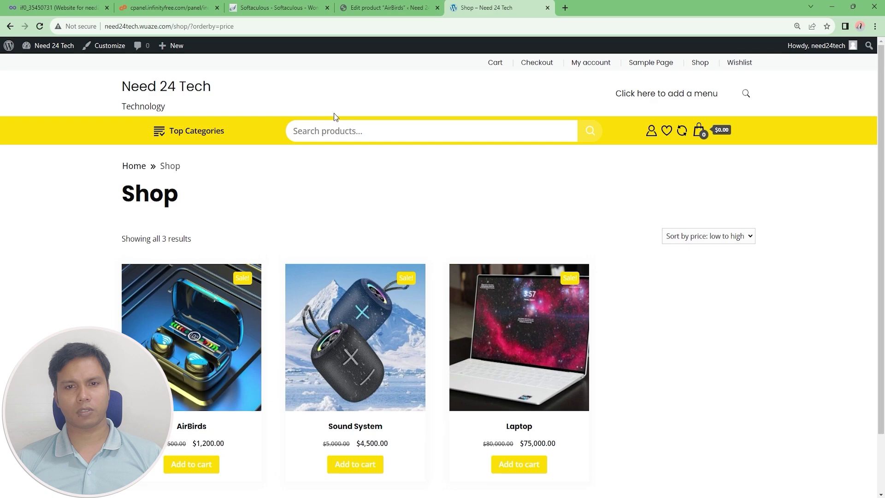
Step: Create a free SSL certificate order for need24tech.wuaze.com in InfinityFree
click(72, 6)
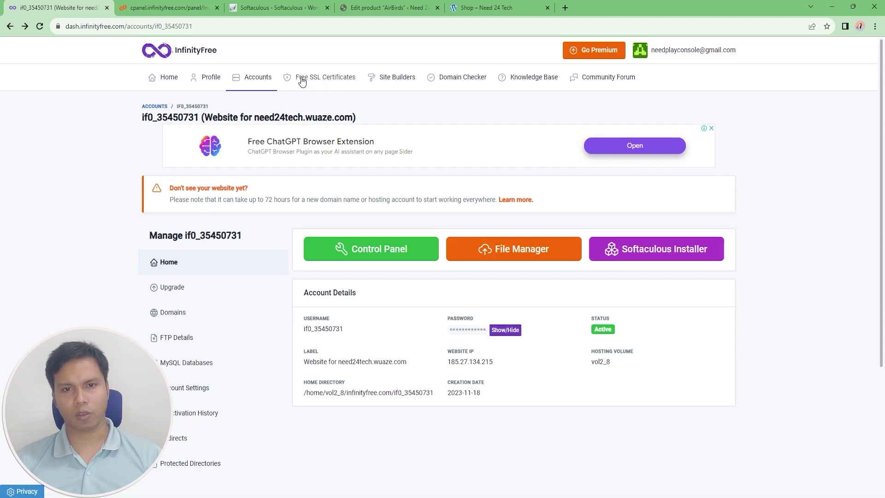
click(328, 81)
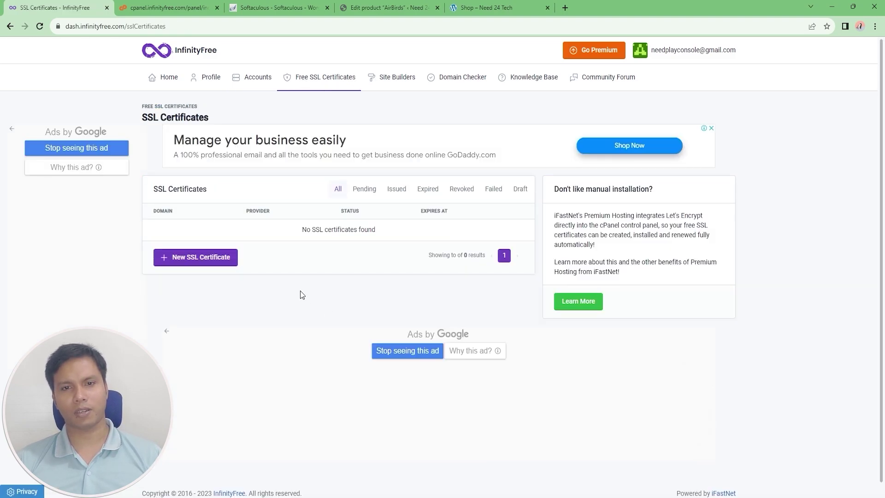
click(199, 258)
right_click(200, 252)
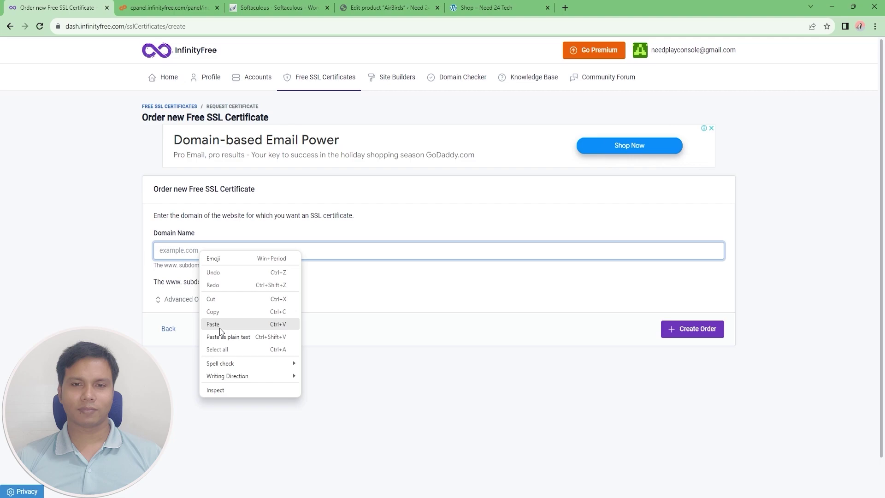
click(220, 324)
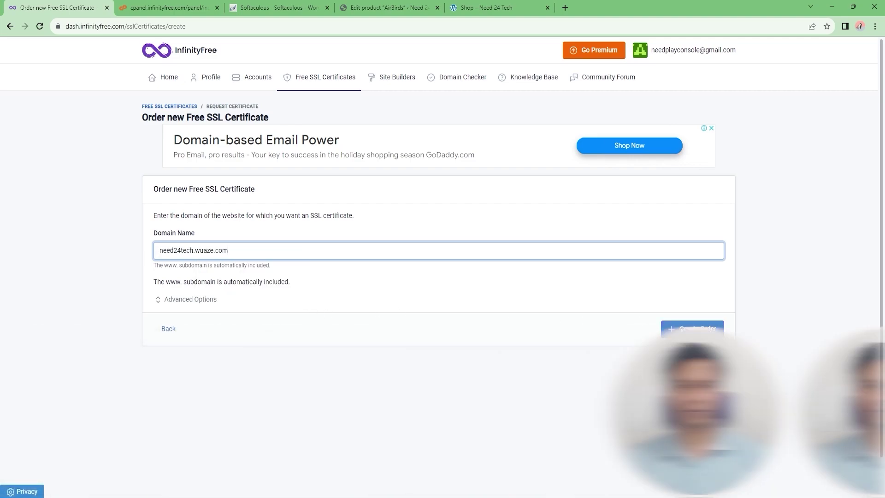
click(682, 330)
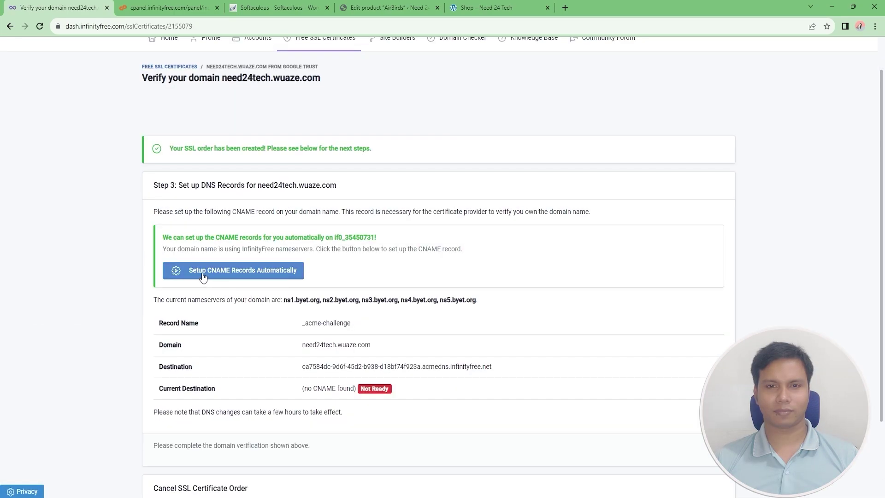
Step: Set up the _acme-challenge CNAME record automatically and confirm it shows Ready
click(203, 275)
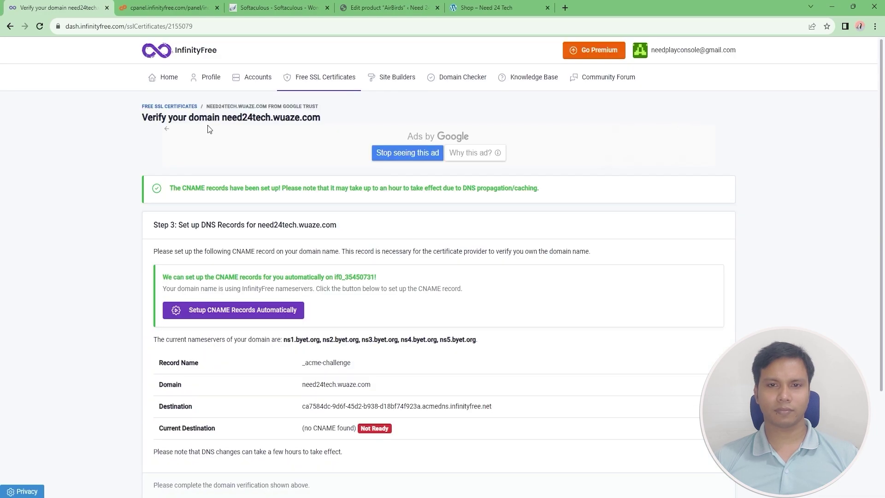
click(318, 79)
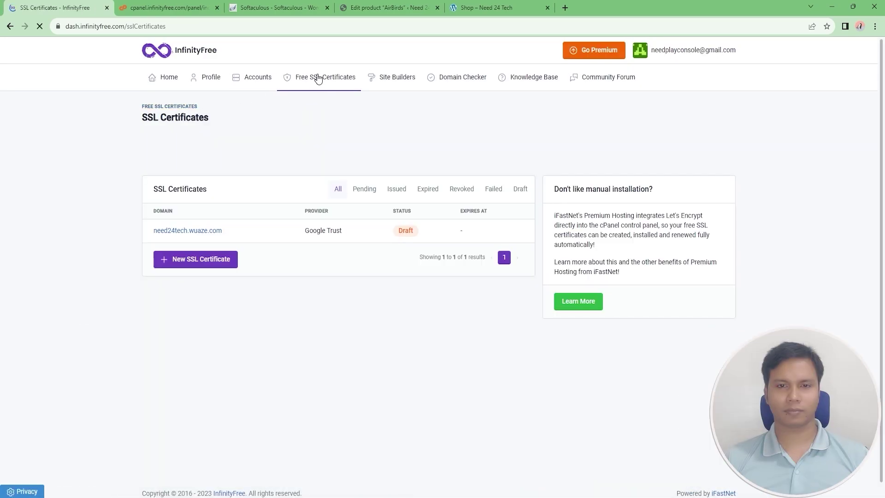
click(167, 231)
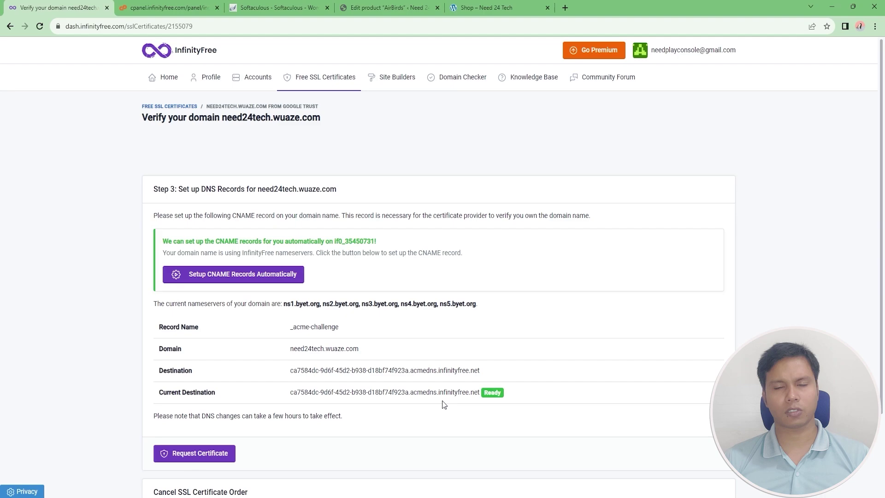
scroll(428, 399, down, 1)
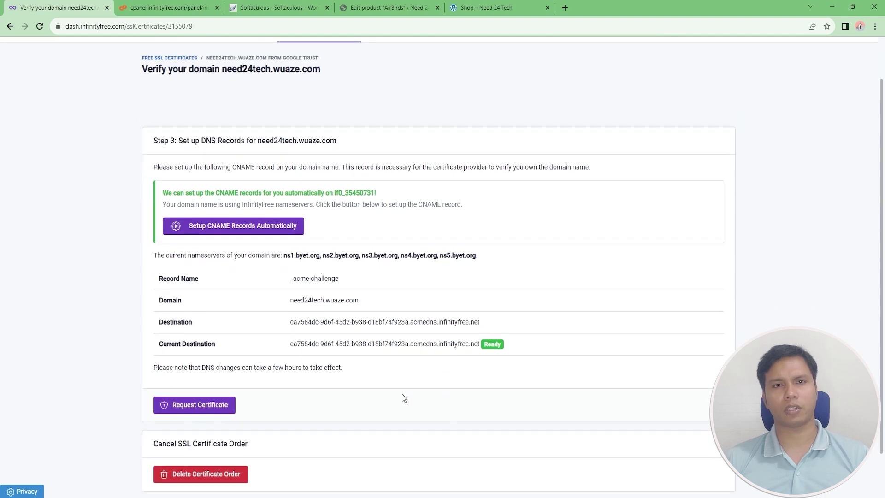
Step: Request the need24tech.wuaze.com certificate, install it automatically, and confirm Step 5 reports it installed
click(219, 412)
scroll(332, 408, down, 1)
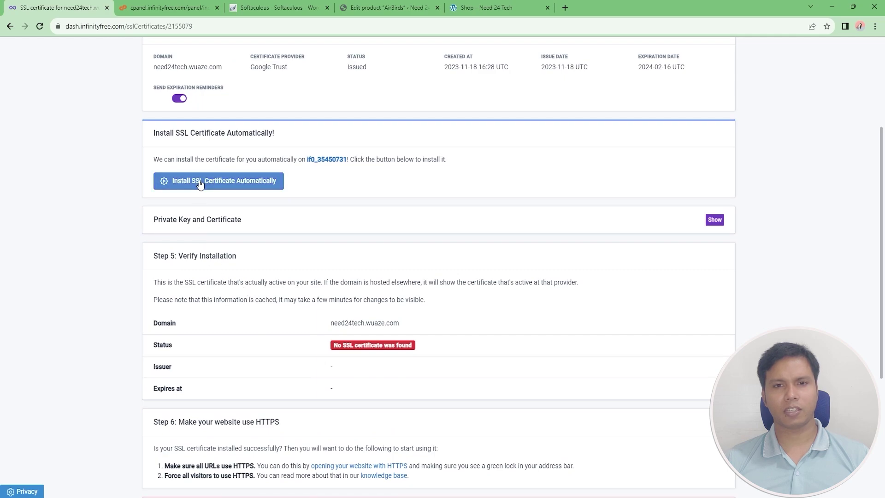
click(200, 183)
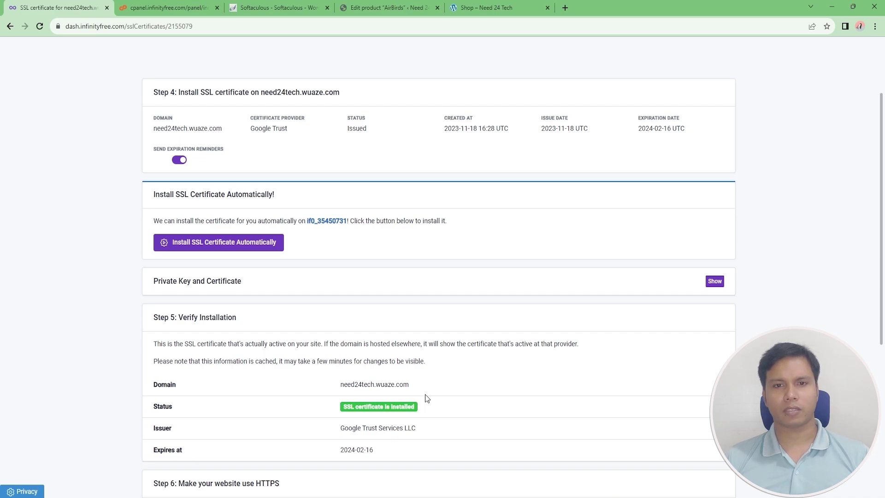
scroll(477, 368, down, 1)
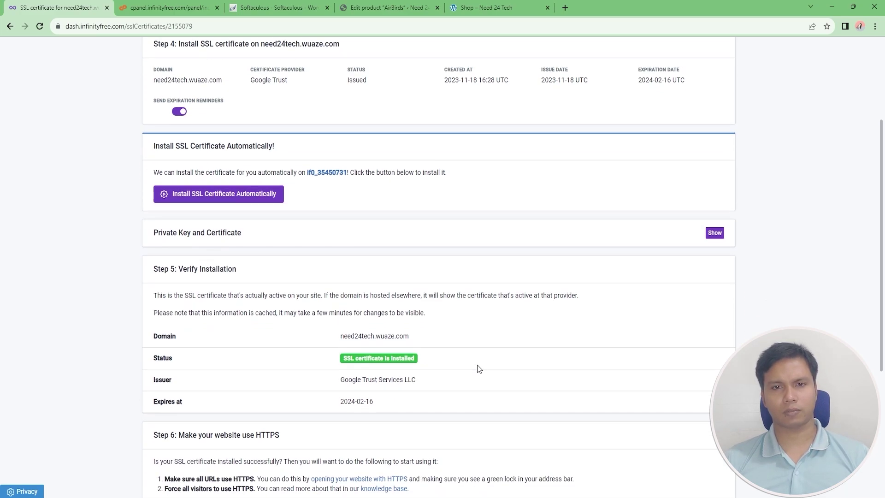
scroll(476, 364, up, 3)
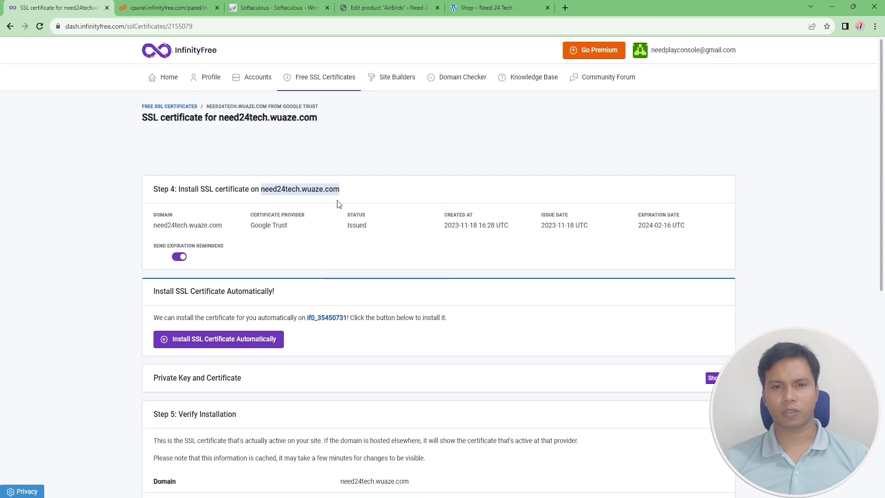
Step: Load the WordPress site in a new browser tab
click(565, 7)
text(need24tech.wuaze.com)
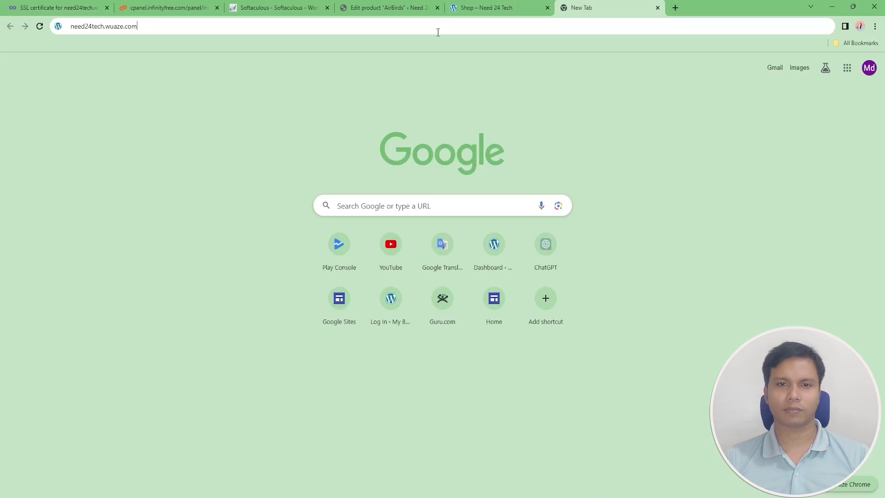
key(Return)
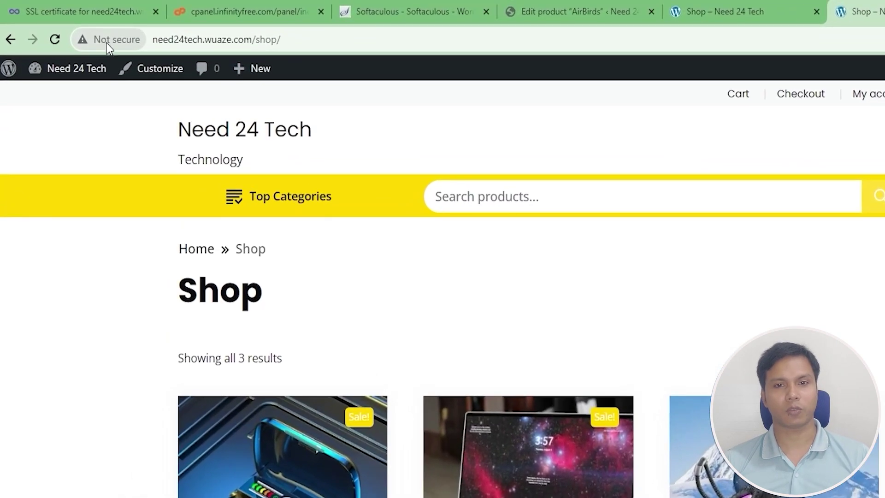
Step: Install WP Force SSL & HTTPS SSL Redirect from an 'https' search, then load need24tech.wuaze.com/shop/
mouse_move(80, 66)
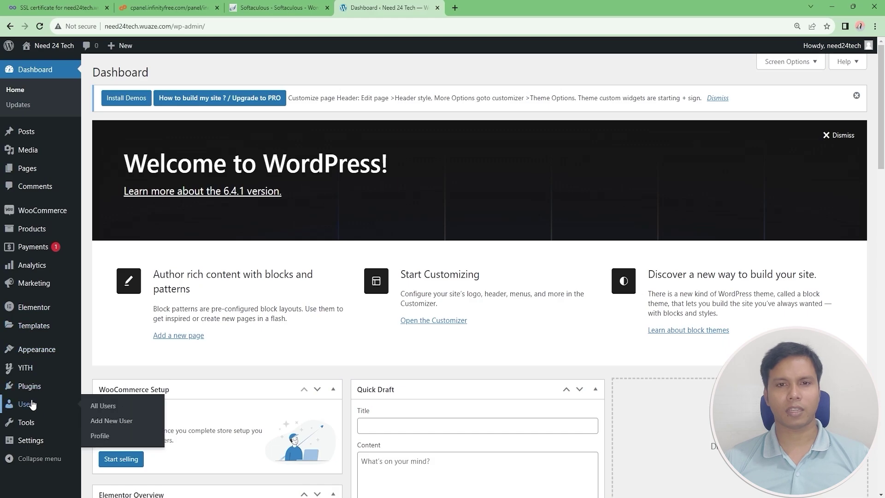
mouse_move(54, 391)
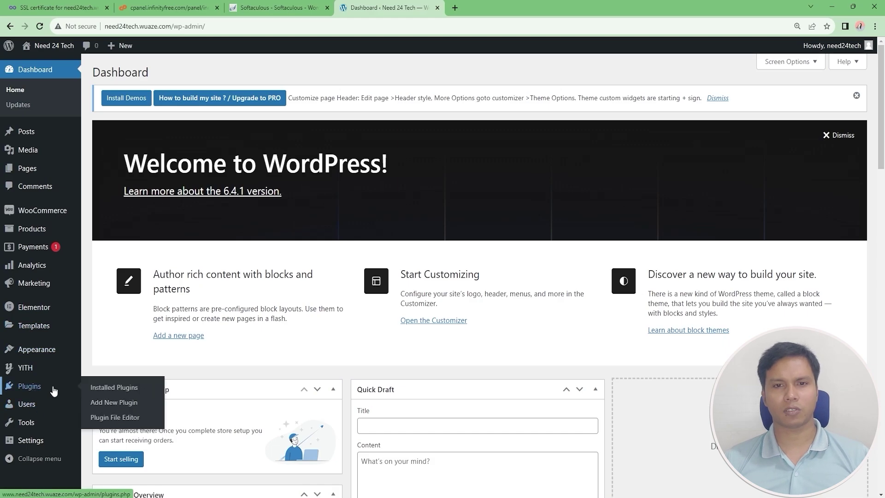
text(https)
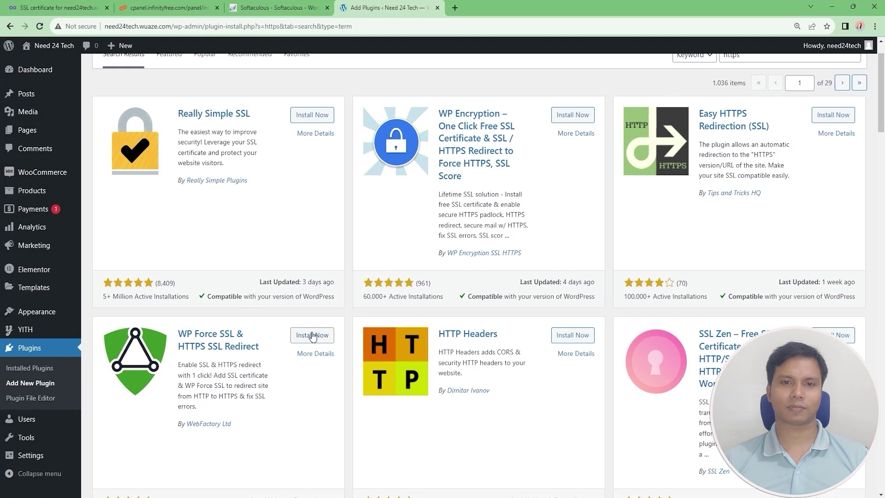
click(312, 335)
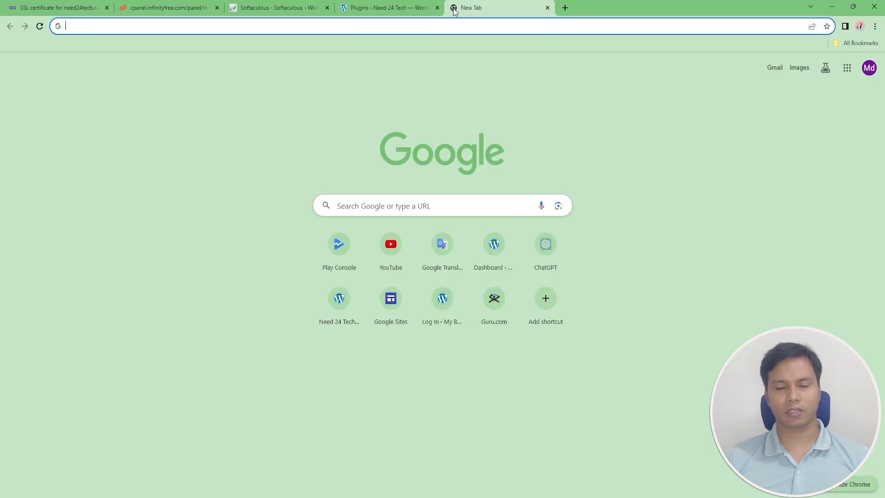
text(need24tech.wuaze.com/shop/)
key(Return)
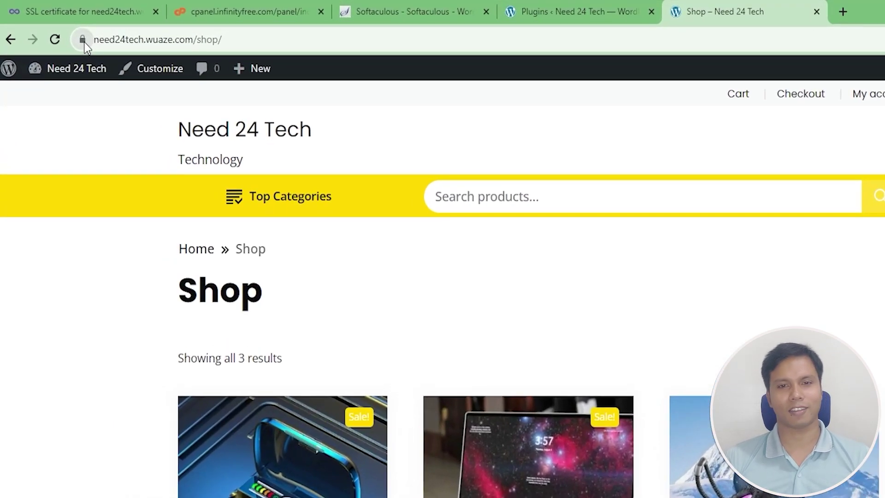
Step: Verify the shop's connection is secure and add AirBirds to the cart
click(82, 40)
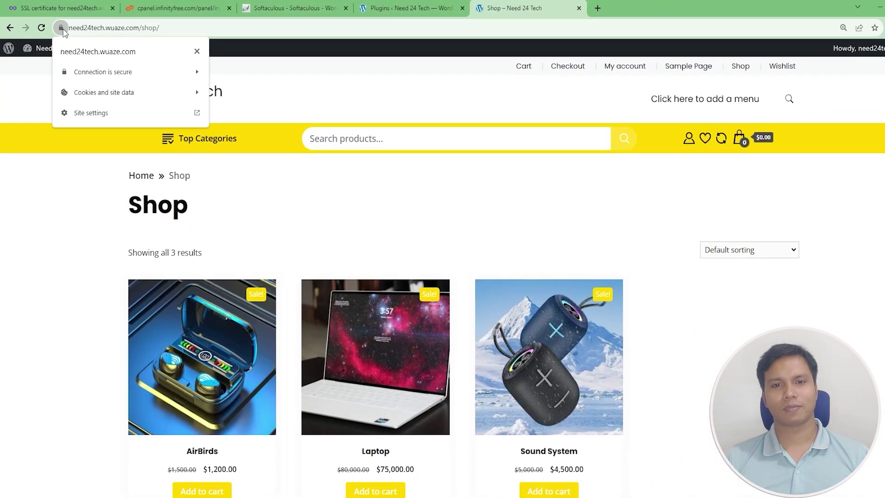
click(62, 29)
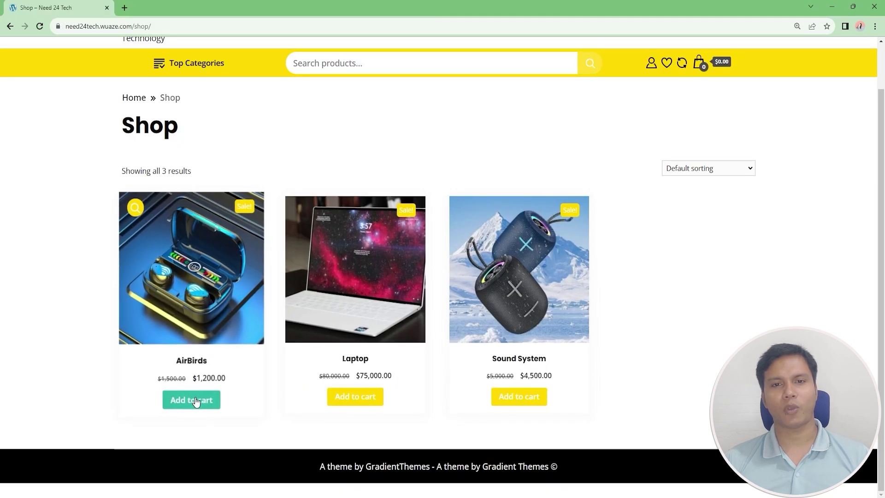
click(195, 400)
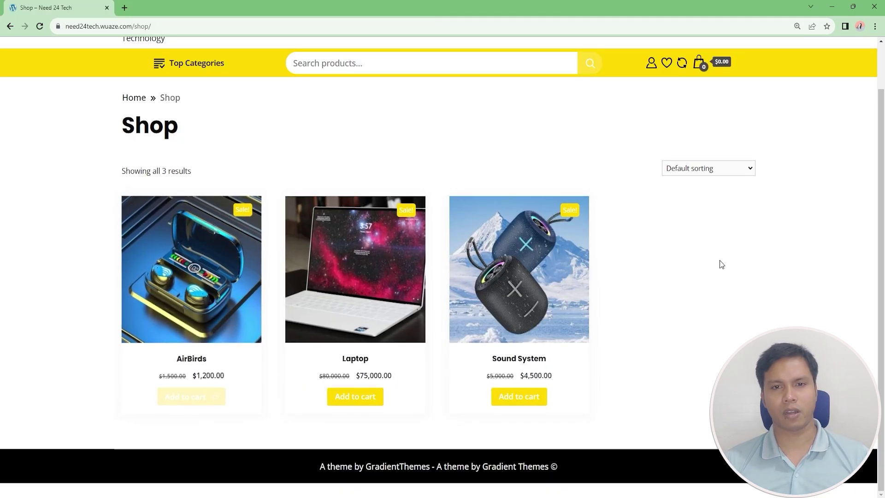
Step: Open the Sound System product page and review its $4,500 sale price and description
scroll(720, 260, up, 2)
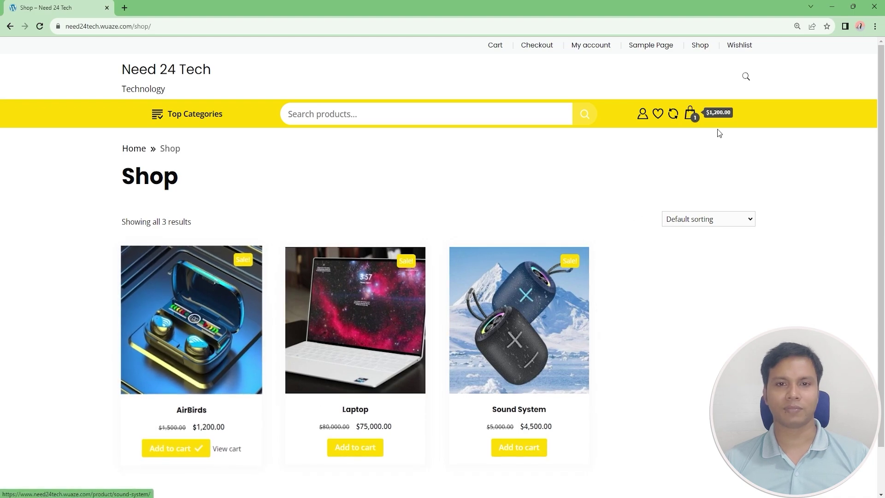
mouse_move(693, 116)
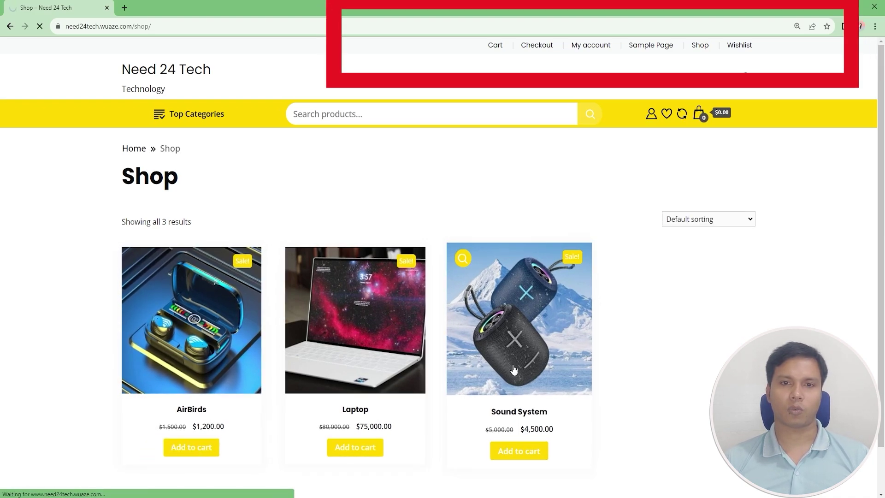
click(519, 318)
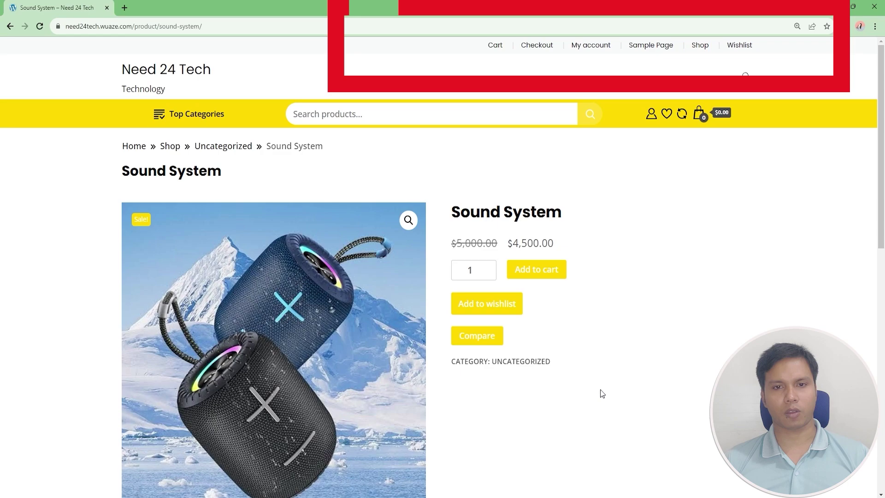
scroll(601, 390, down, 10)
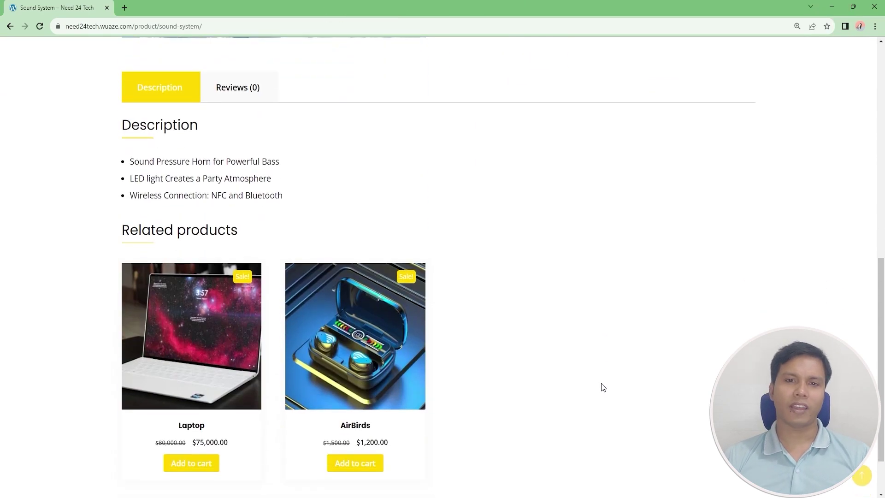
scroll(601, 384, down, 2)
scroll(601, 384, up, 5)
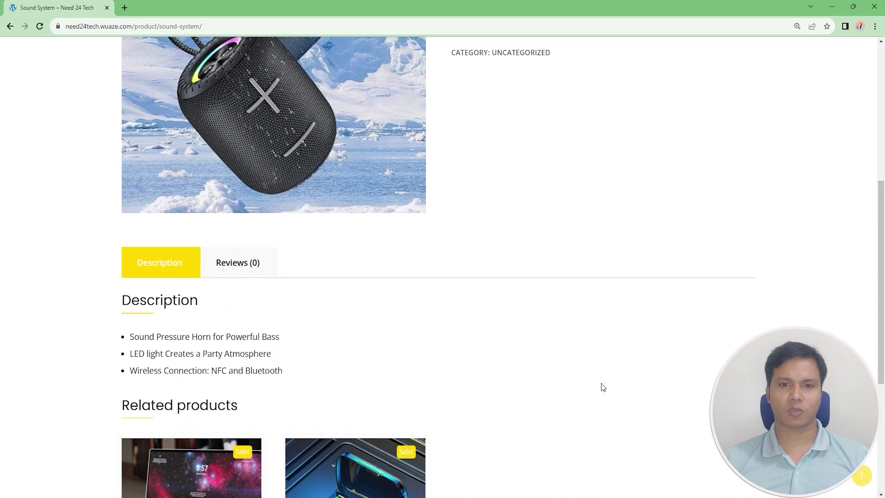
scroll(602, 383, up, 7)
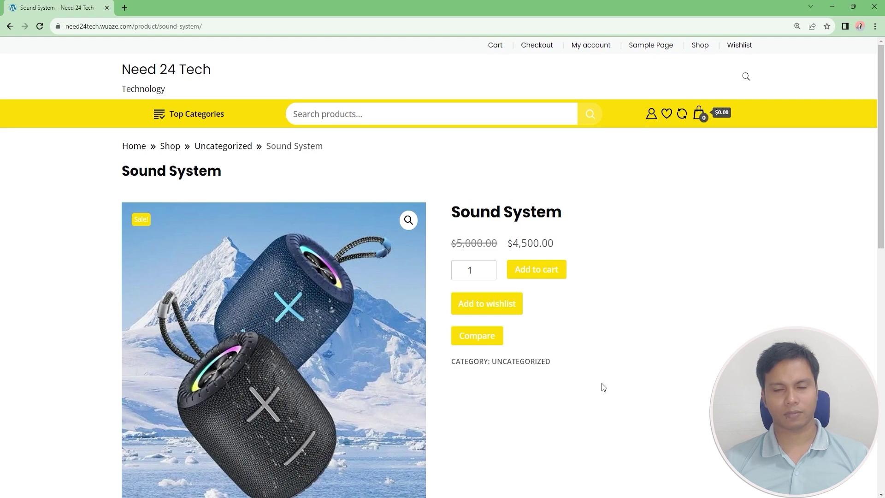
Step: Add Sound System to the wishlist and review the cart contents
click(493, 307)
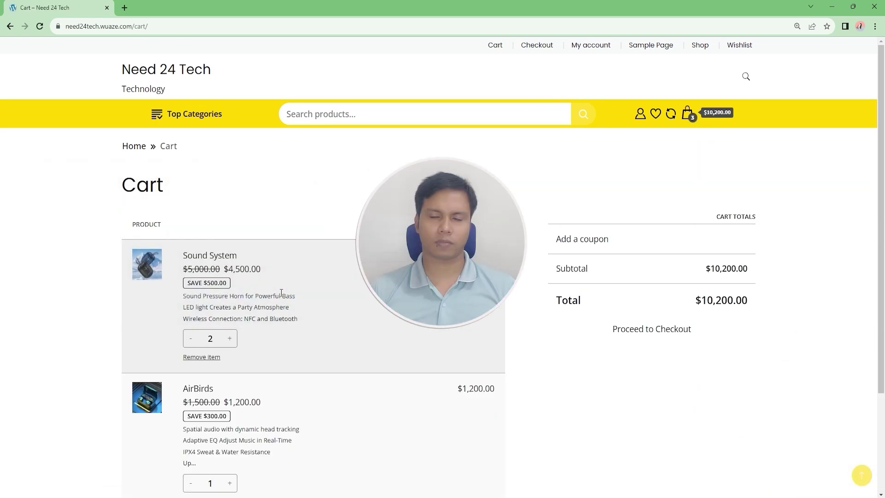
scroll(281, 293, down, 2)
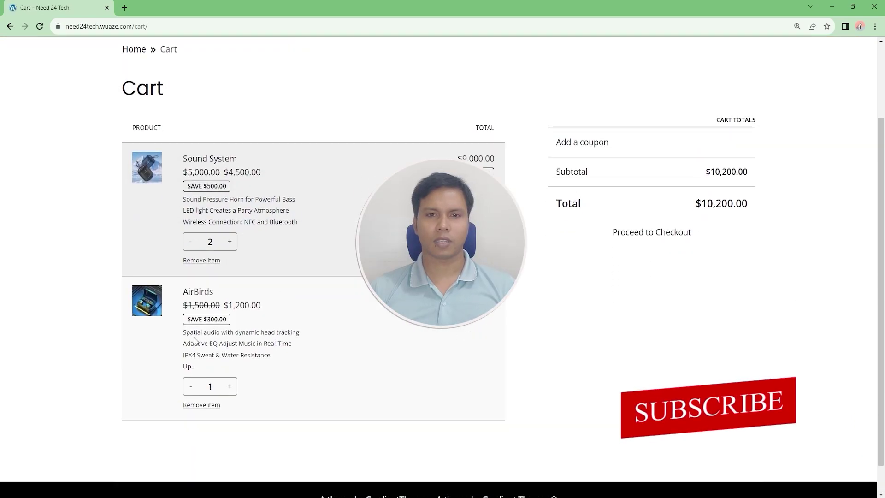
scroll(325, 352, down, 1)
scroll(599, 318, up, 3)
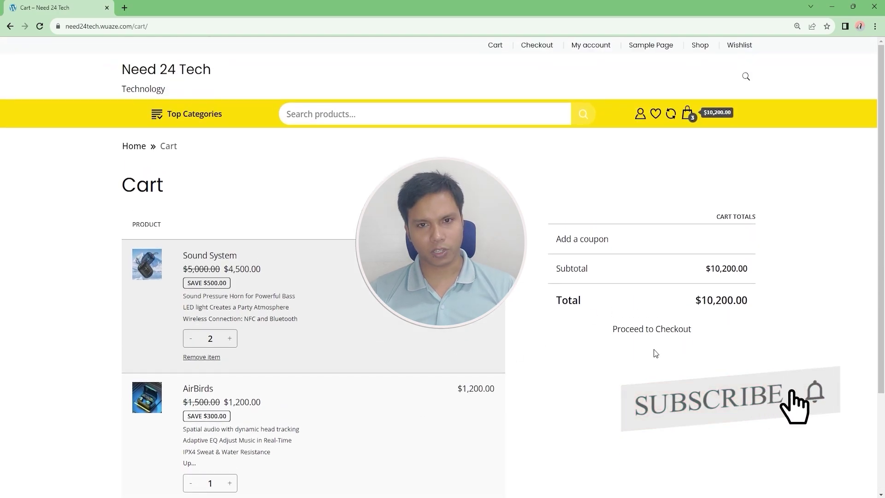
Step: Proceed to checkout and review the order form and totals
click(591, 336)
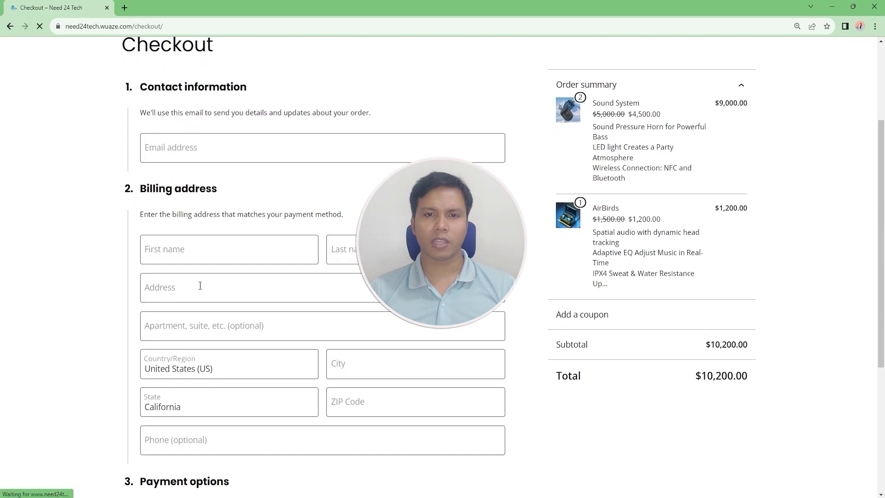
scroll(201, 313, down, 3)
scroll(202, 381, down, 2)
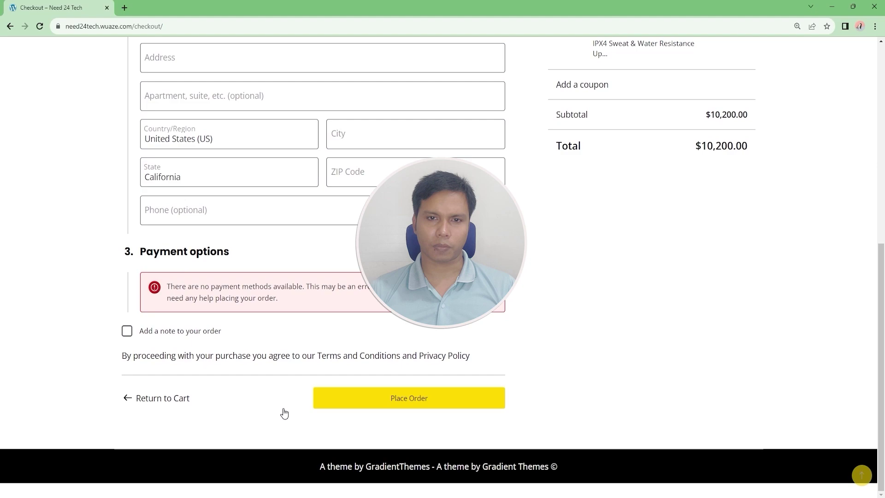